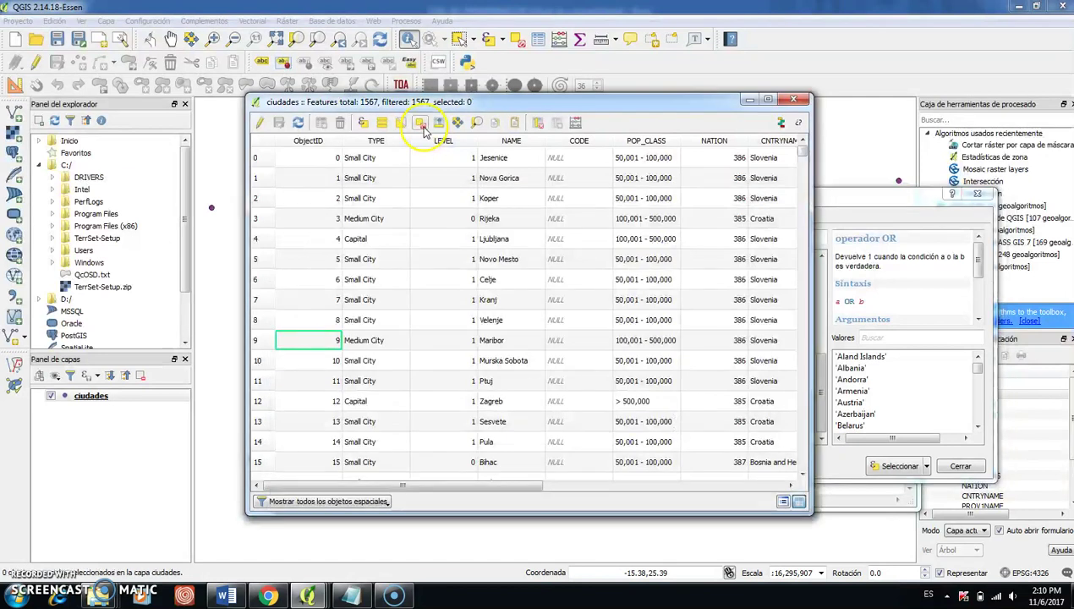
Step: Clear the existing Spain or Germany expression from the Select by expression dialog for the ciudades layer
{"action": "left_click", "coordinate": [829, 193]}
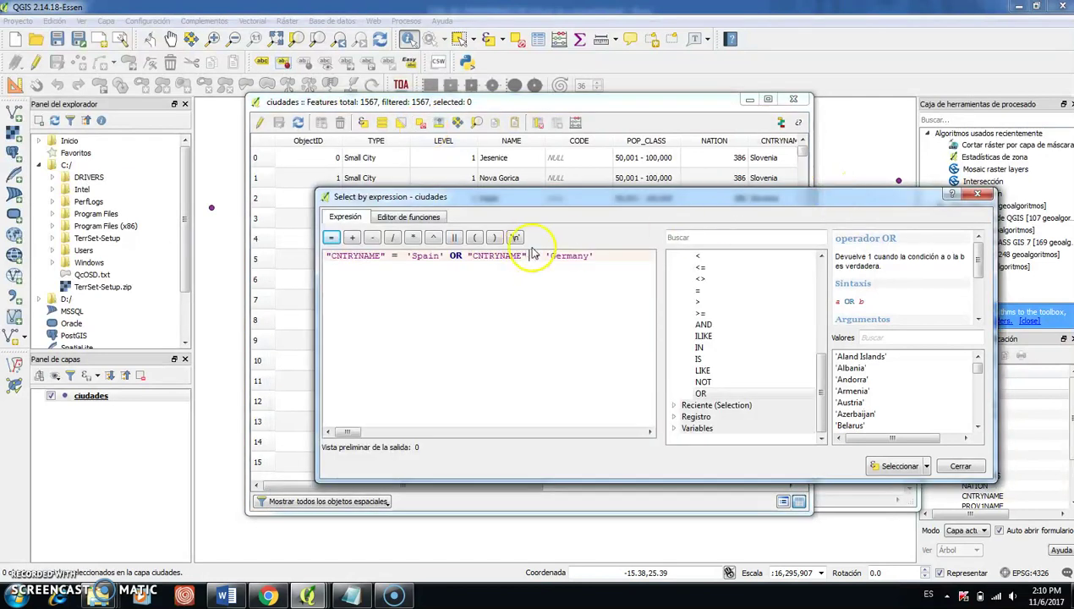
{"action": "left_click_drag", "start_coordinate": [623, 256], "coordinate": [285, 238]}
{"action": "key", "text": "Delete"}
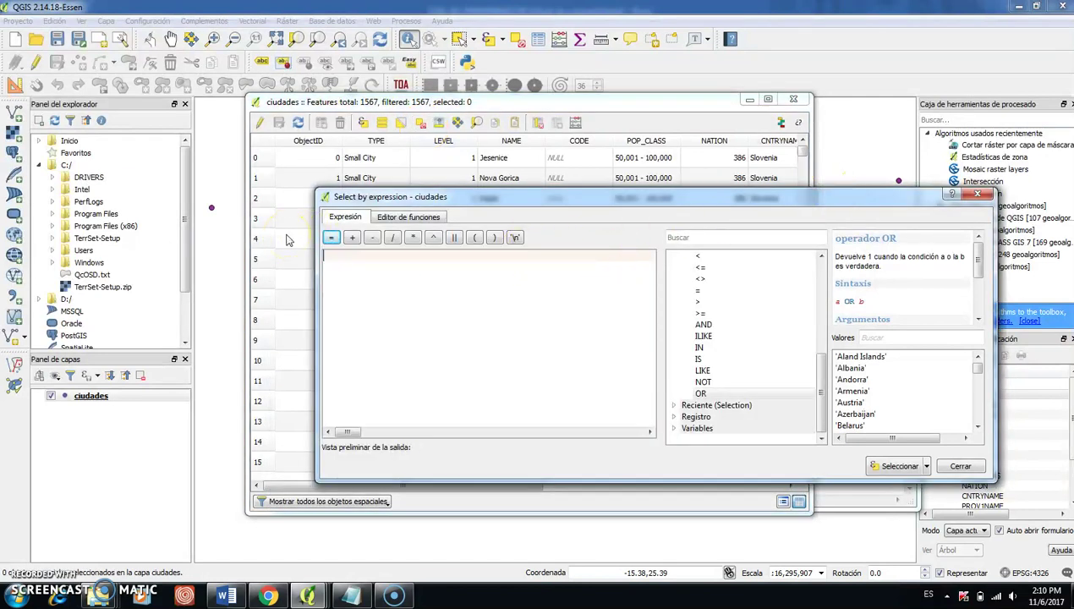
{"action": "left_click_drag", "start_coordinate": [503, 205], "coordinate": [424, 230]}
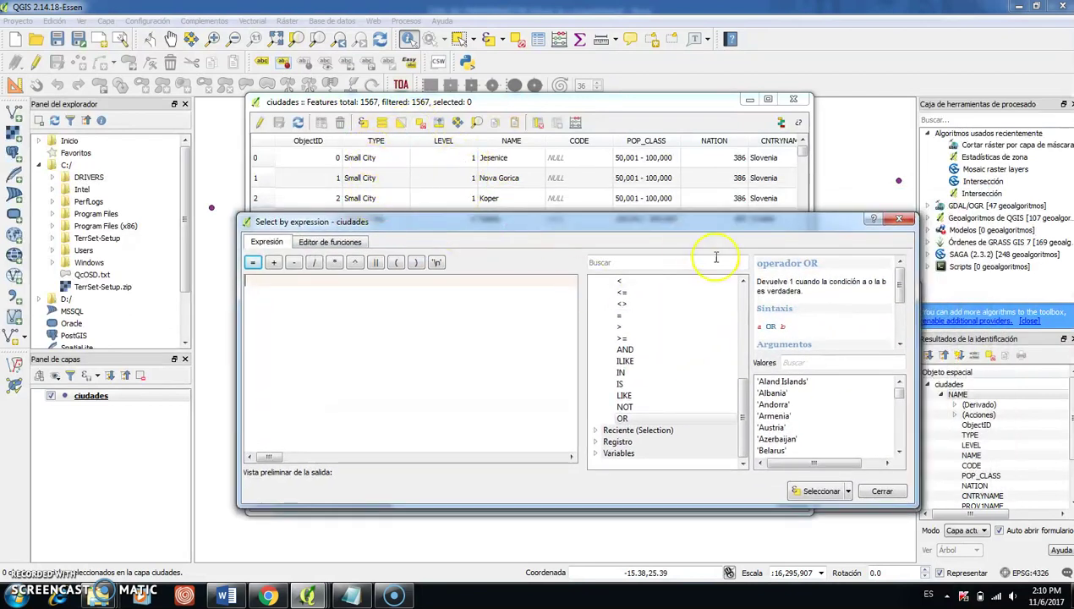
Step: Build the expression "TYPE" = 'Small City' from the layer's fields and unique values, and select the matching cities
{"action": "left_click_drag", "start_coordinate": [742, 398], "coordinate": [745, 301]}
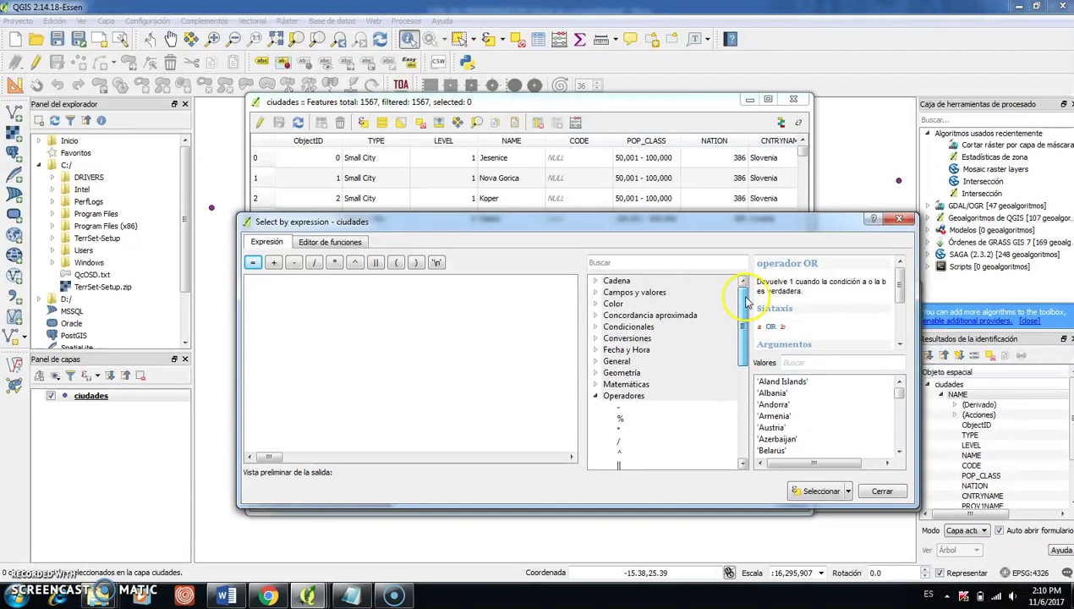
{"action": "left_click", "coordinate": [595, 396]}
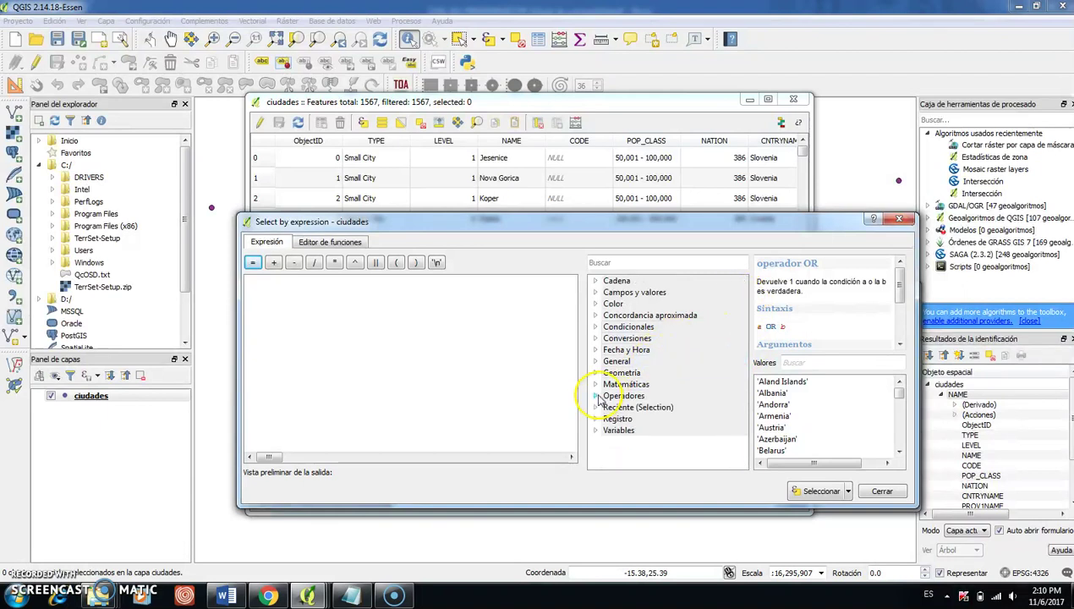
{"action": "left_click", "coordinate": [595, 292]}
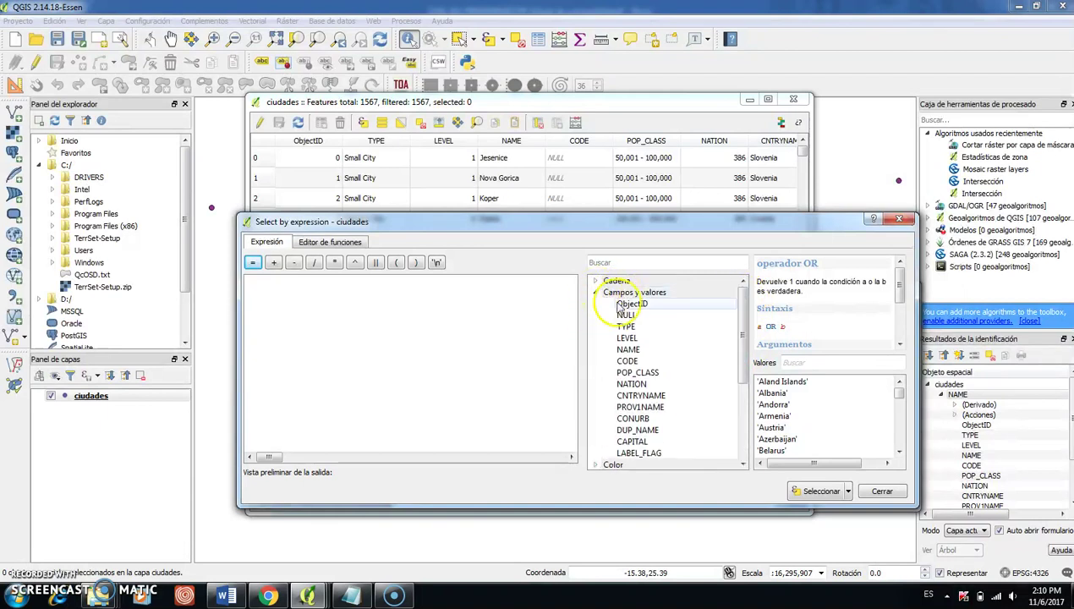
{"action": "double_click", "coordinate": [643, 328]}
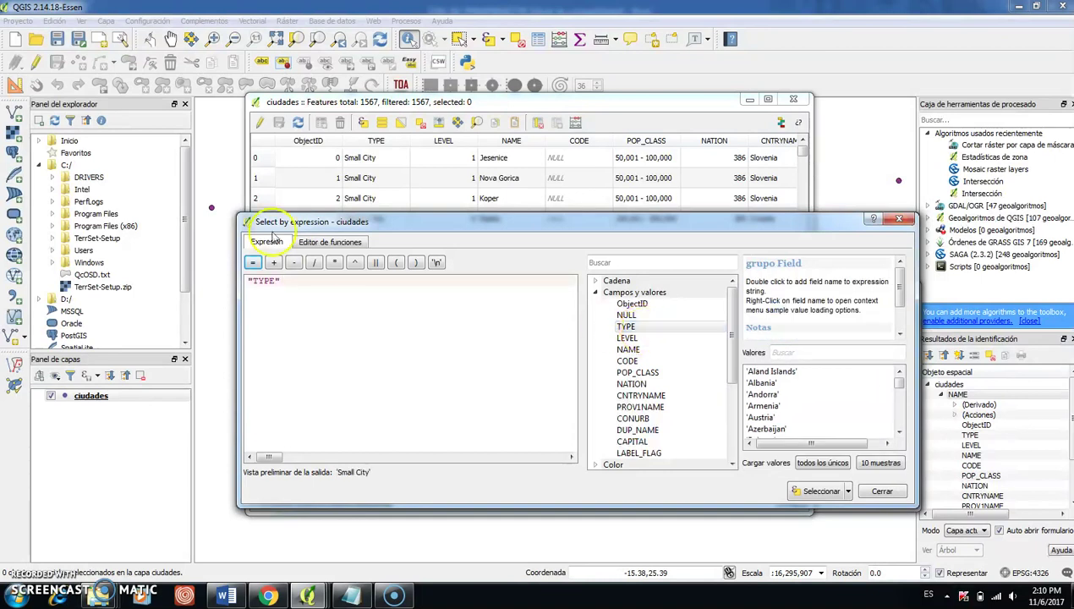
{"action": "left_click", "coordinate": [252, 262]}
{"action": "left_click", "coordinate": [822, 463]}
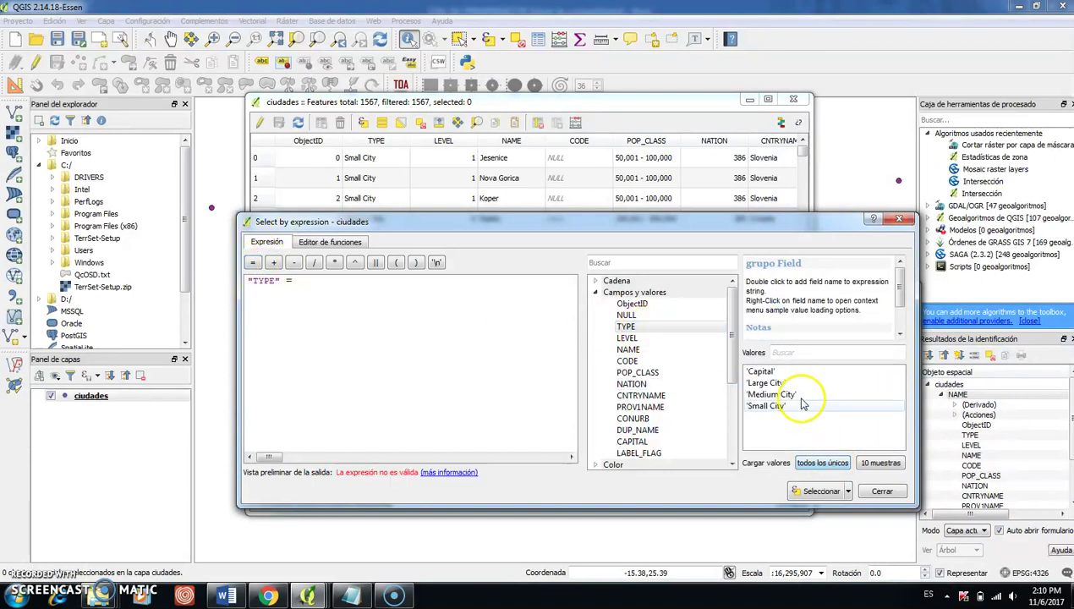
{"action": "double_click", "coordinate": [799, 410]}
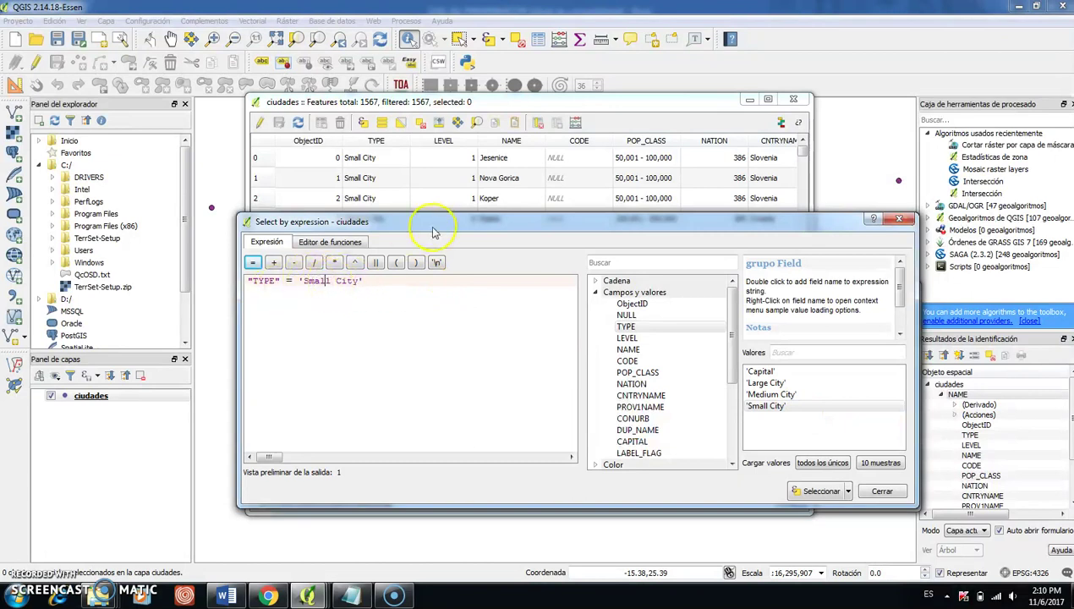
{"action": "left_click_drag", "start_coordinate": [433, 230], "coordinate": [428, 218]}
{"action": "left_click", "coordinate": [814, 482]}
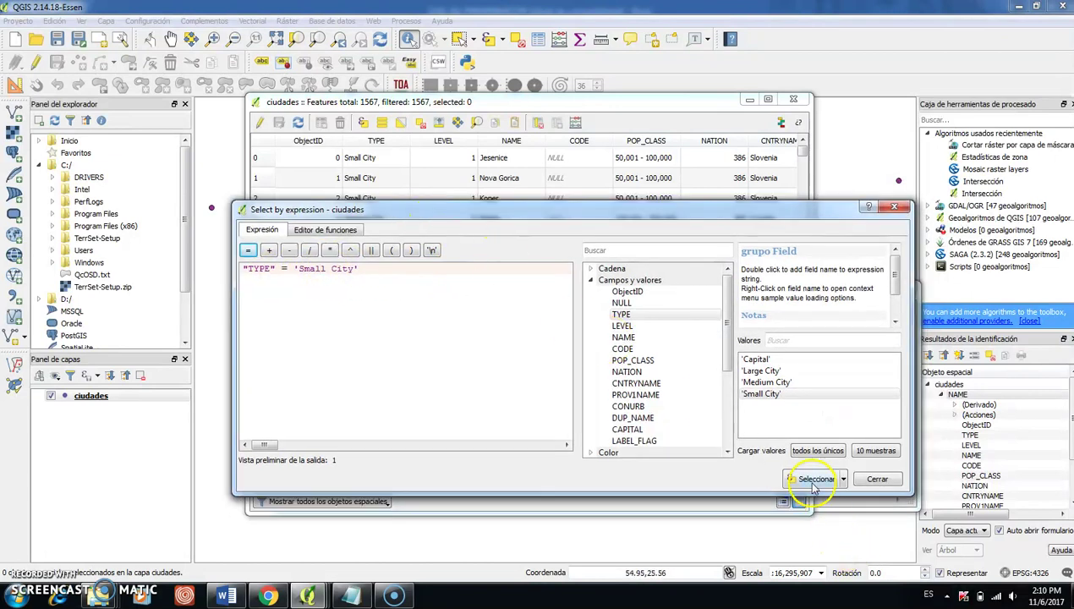
{"action": "mouse_move", "coordinate": [631, 211]}
{"action": "left_mouse_down"}
{"action": "mouse_move", "coordinate": [675, 338]}
{"action": "mouse_move", "coordinate": [666, 232]}
{"action": "mouse_move", "coordinate": [640, 219]}
{"action": "left_mouse_up"}
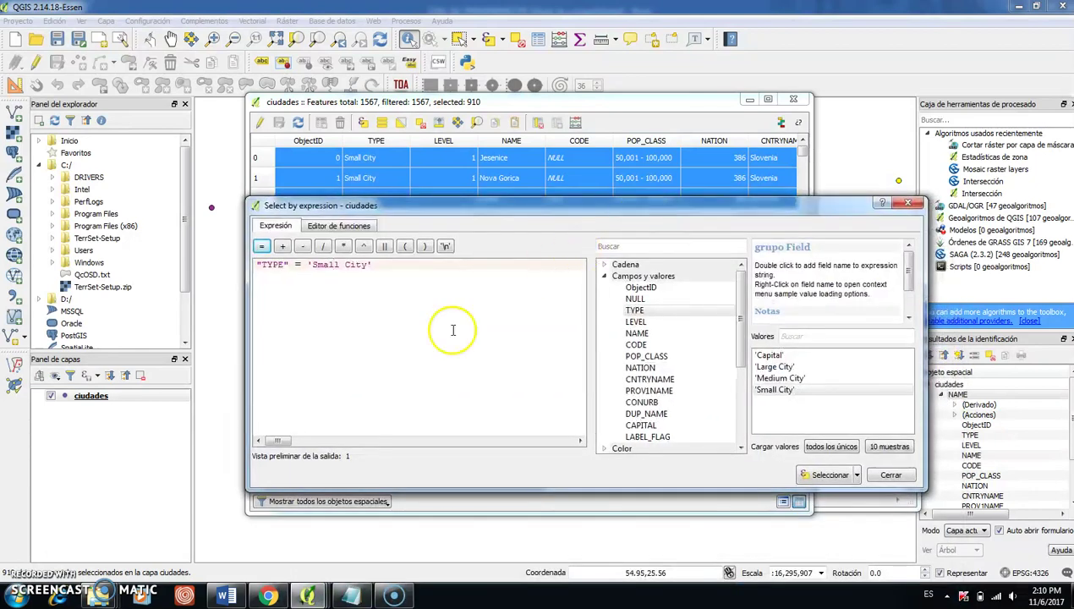
Step: Check the question list in Notepad, return to the selection dialog and clear the small-city expression
{"action": "left_click", "coordinate": [351, 596]}
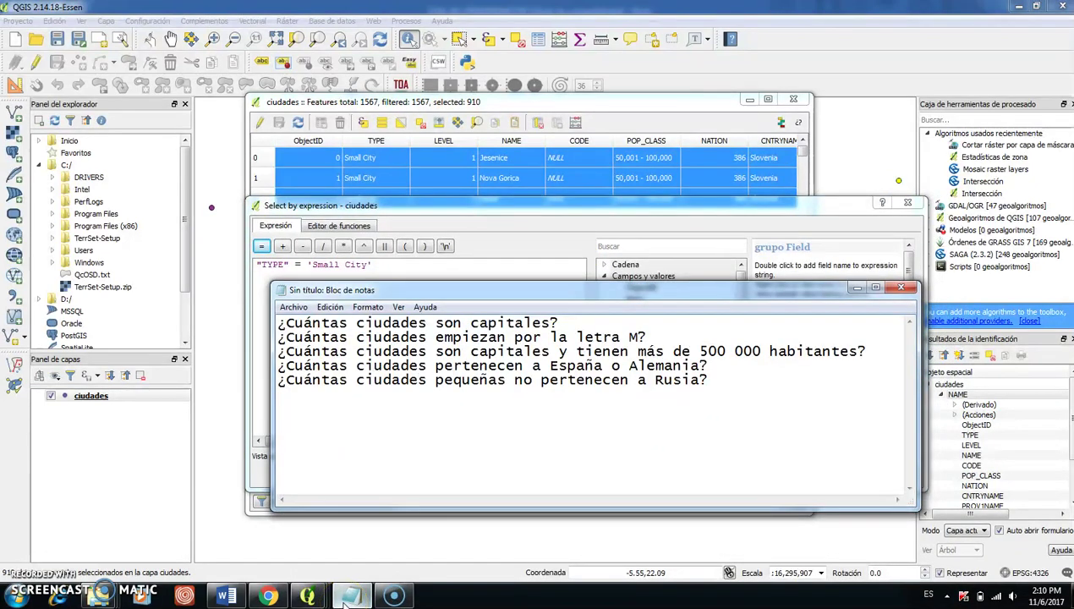
{"action": "left_click", "coordinate": [592, 212]}
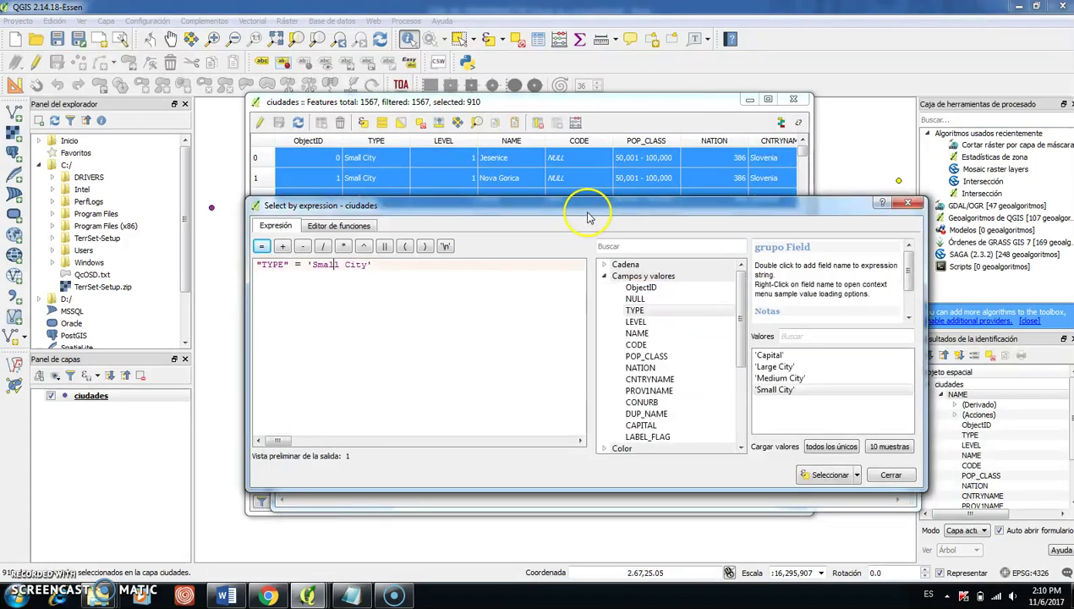
{"action": "left_click_drag", "start_coordinate": [523, 207], "coordinate": [531, 243]}
{"action": "left_click_drag", "start_coordinate": [406, 302], "coordinate": [261, 290]}
{"action": "key", "text": "Delete"}
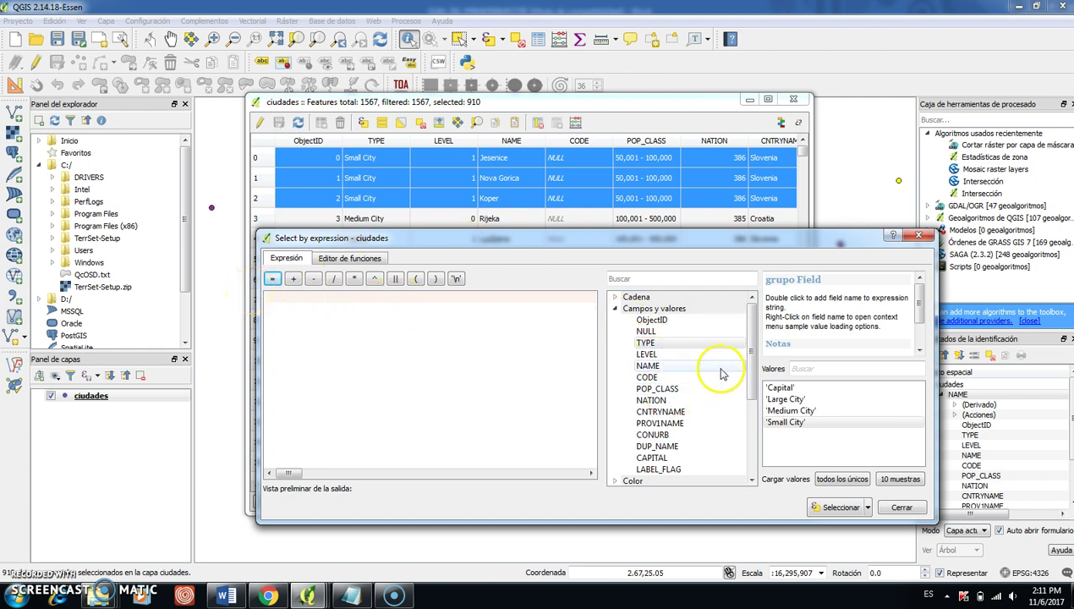
Step: Build the expression "CNTRYNAME" = 'Russian Federation' and remove the matching cities from the current selection
{"action": "double_click", "coordinate": [676, 413]}
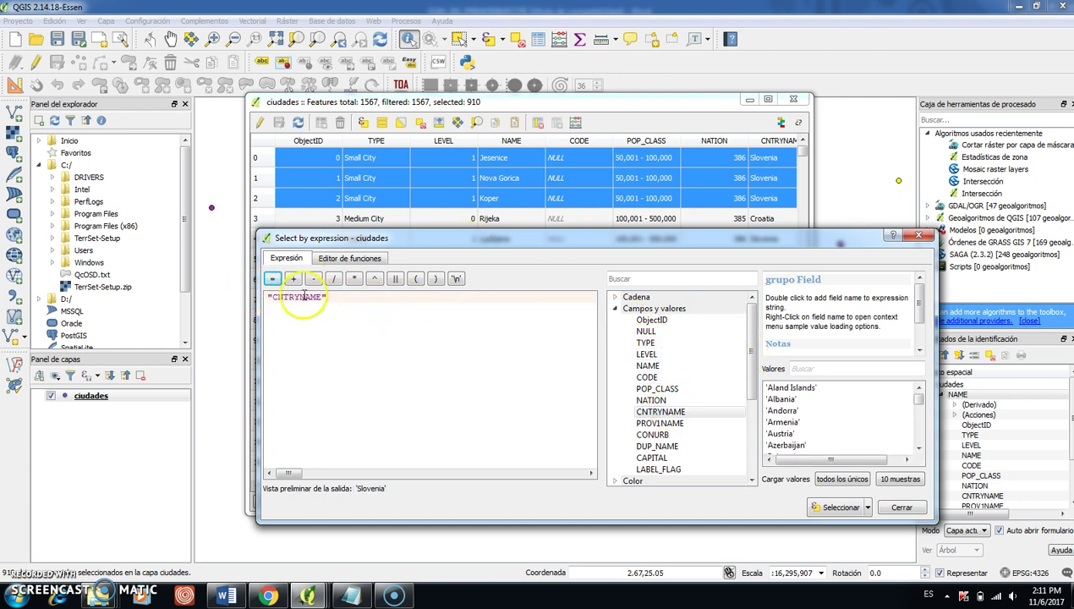
{"action": "left_click", "coordinate": [272, 279]}
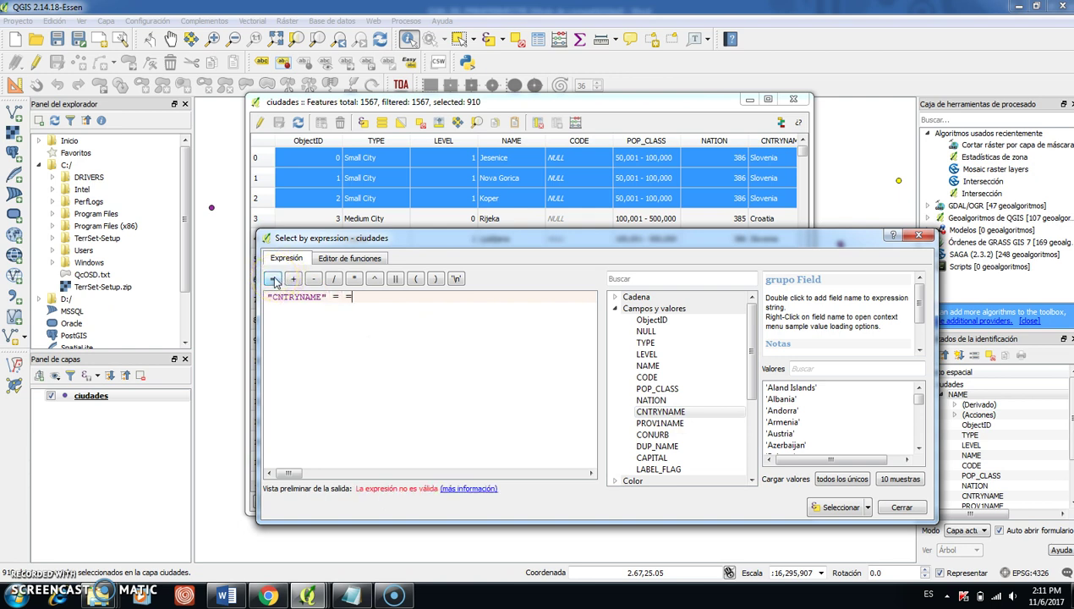
{"action": "left_click", "coordinate": [834, 480]}
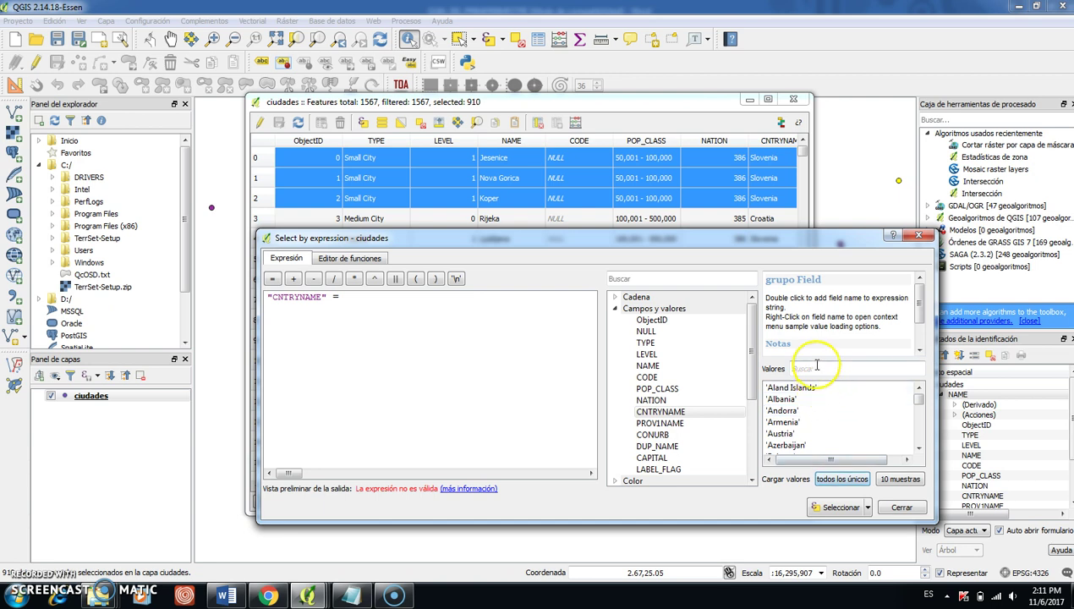
{"action": "type", "text": "ru"}
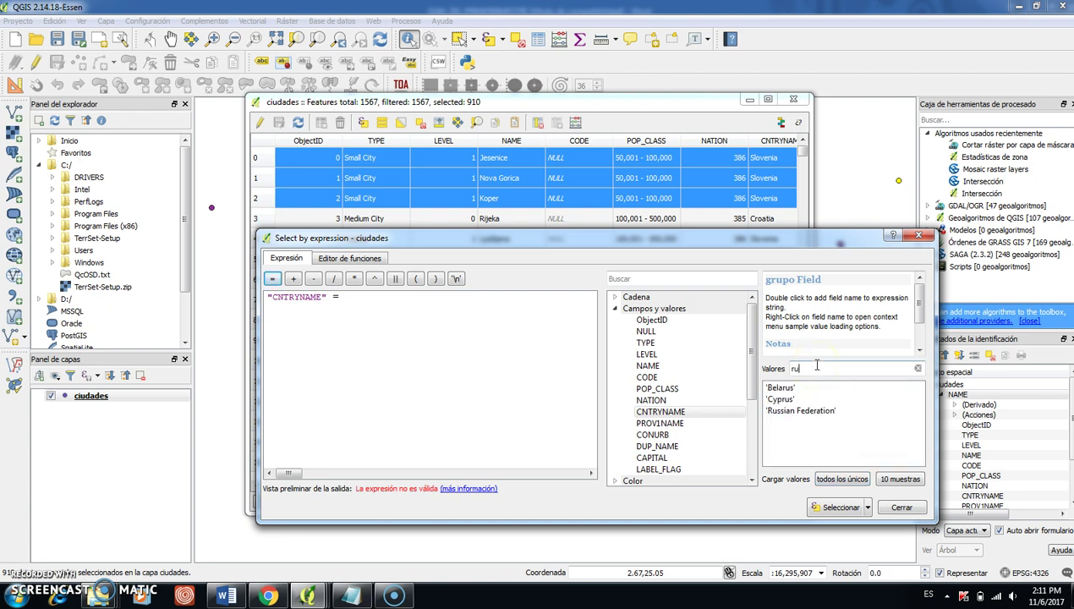
{"action": "double_click", "coordinate": [818, 412]}
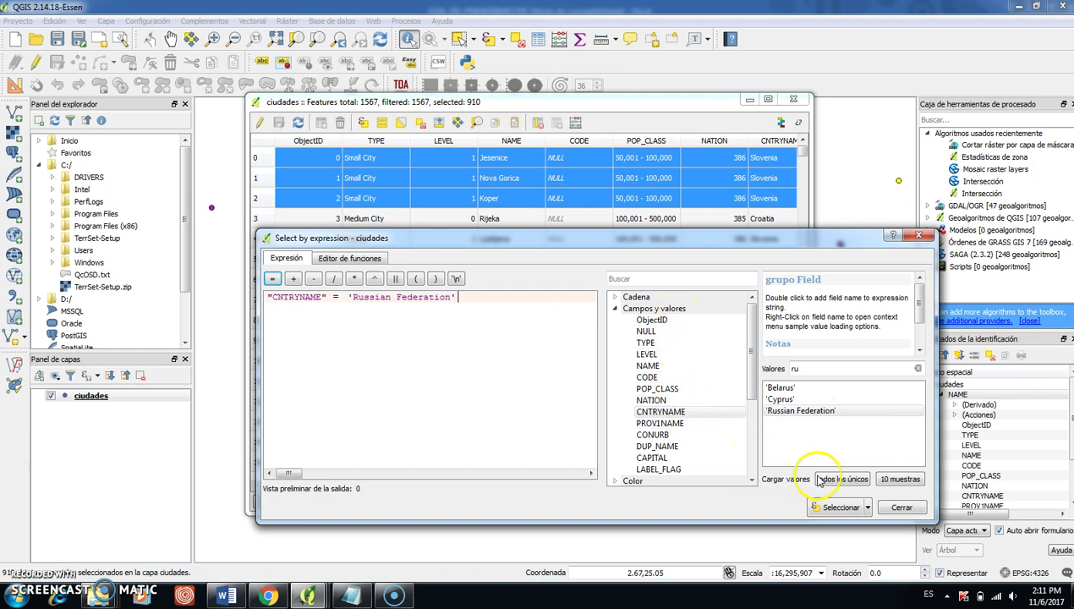
{"action": "left_click", "coordinate": [868, 507]}
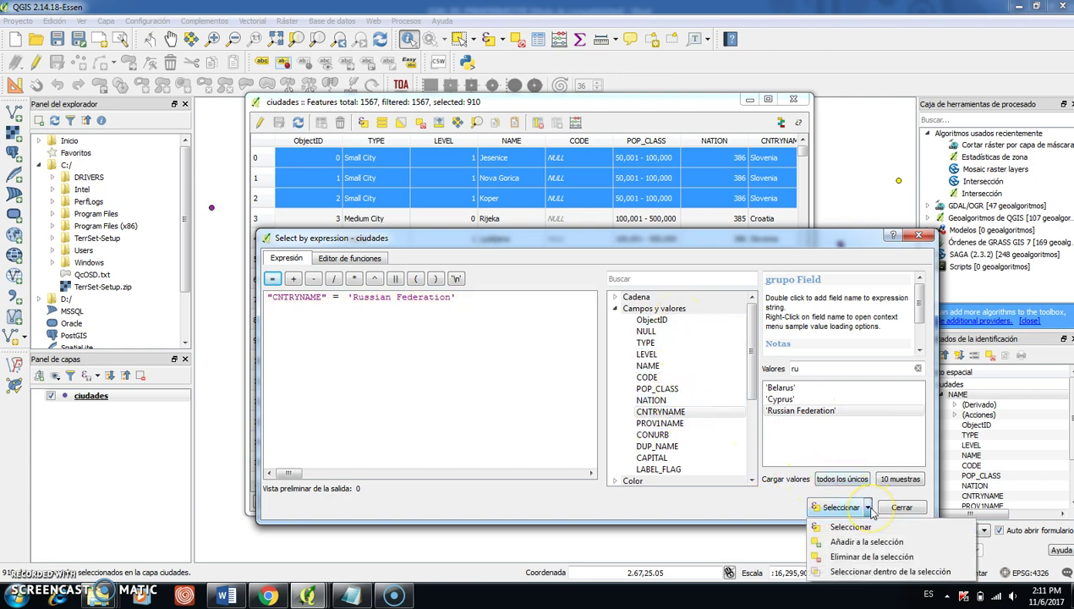
{"action": "left_click", "coordinate": [879, 558]}
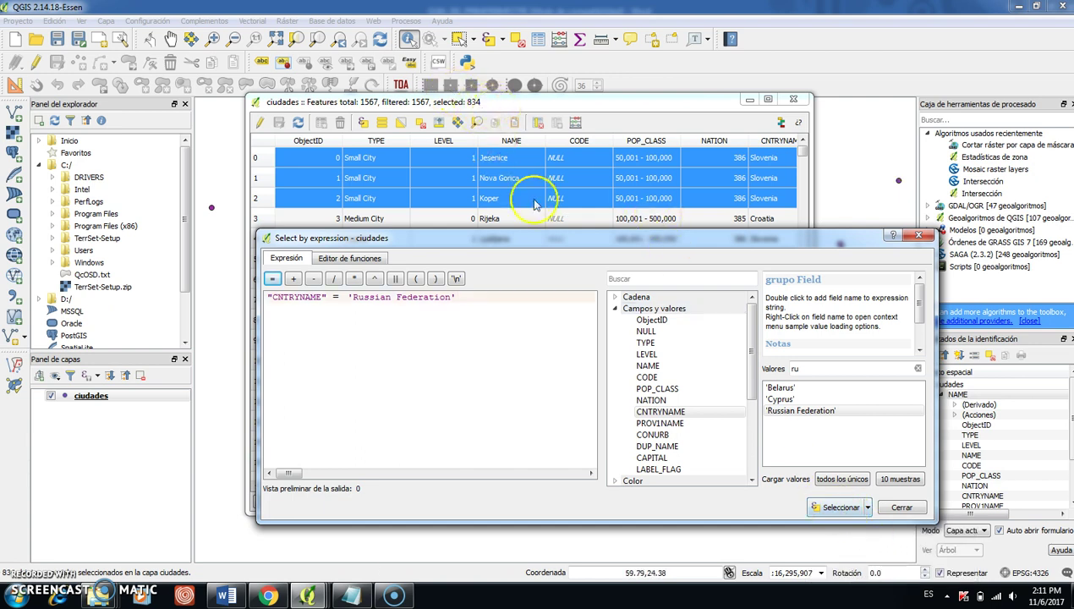
Step: Reread the small-cities question in Notepad, minimize it and reposition the selection dialog to check the attribute table
{"action": "left_click_drag", "start_coordinate": [503, 239], "coordinate": [518, 324]}
{"action": "left_click", "coordinate": [518, 303]}
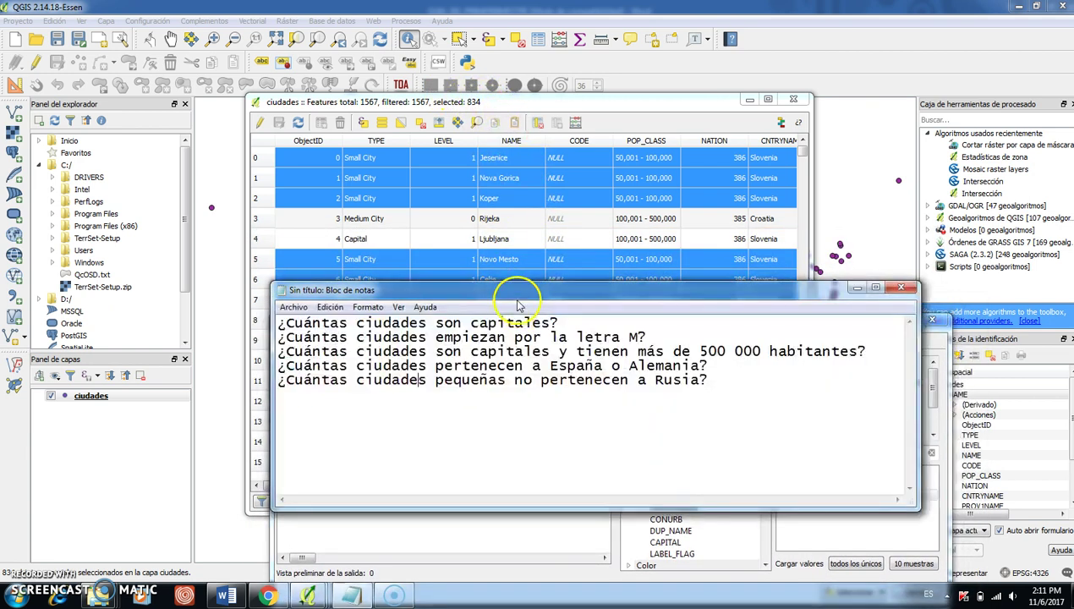
{"action": "left_click", "coordinate": [856, 288]}
{"action": "left_click_drag", "start_coordinate": [657, 316], "coordinate": [677, 178]}
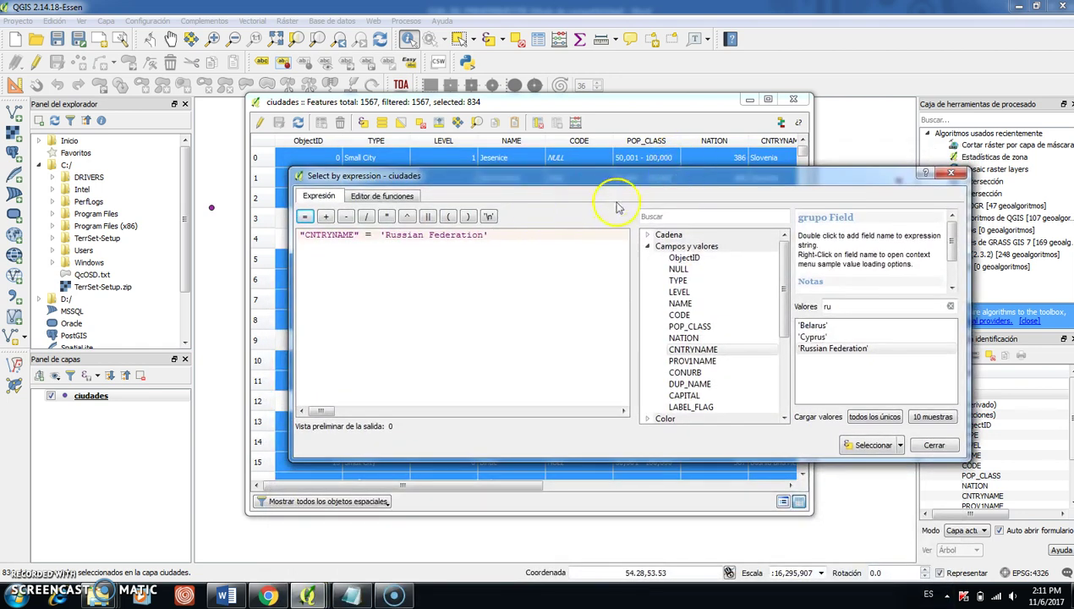
{"action": "left_click_drag", "start_coordinate": [590, 177], "coordinate": [632, 236]}
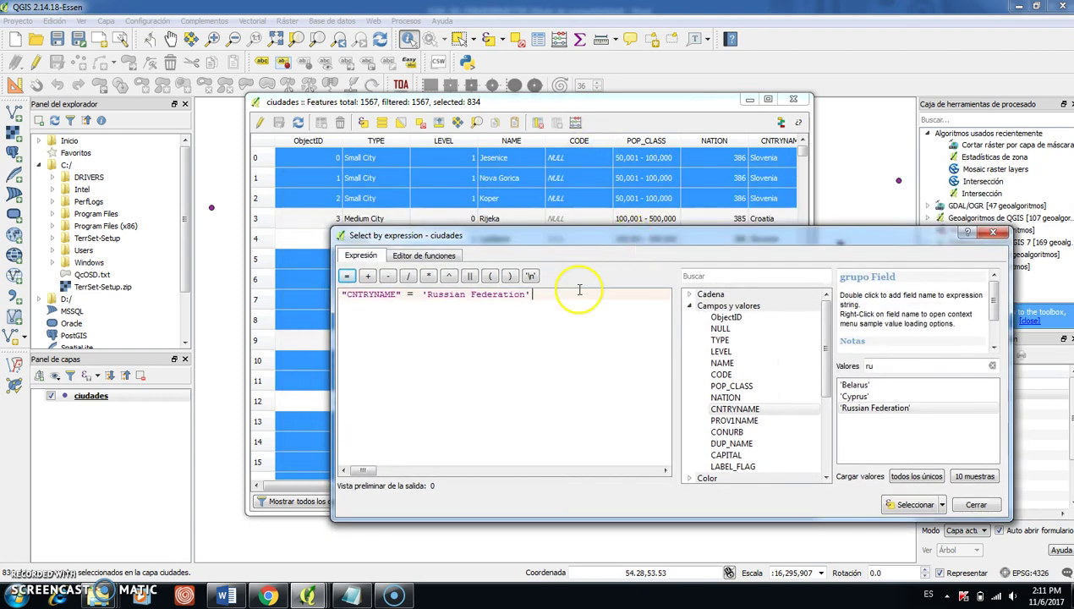
Step: Deselect all features in the ciudades attribute table and clear the Russian Federation expression
{"action": "left_click_drag", "start_coordinate": [538, 295], "coordinate": [323, 296]}
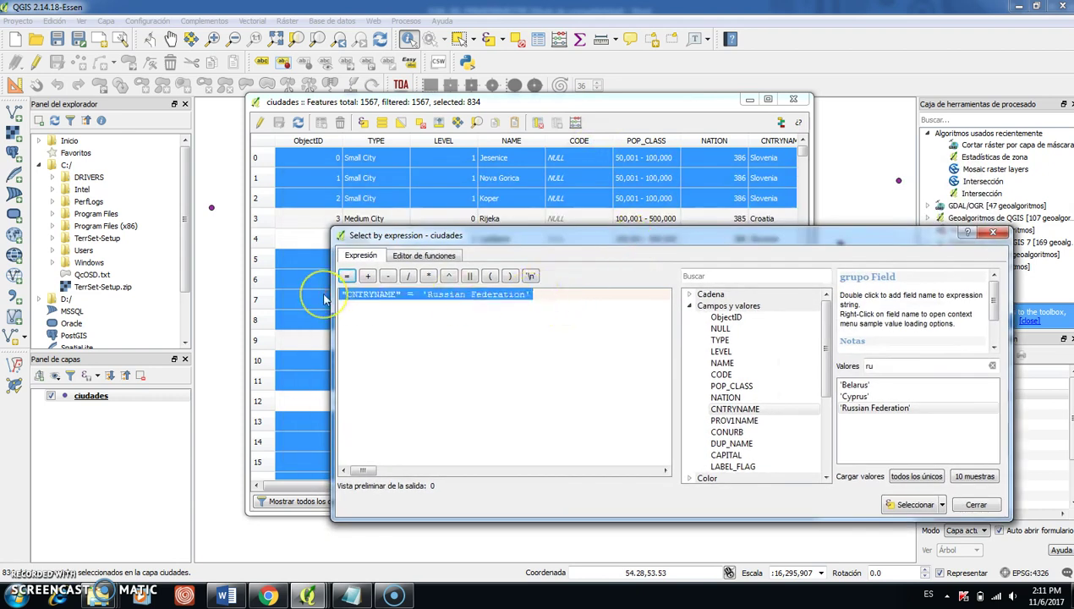
{"action": "left_click", "coordinate": [420, 124]}
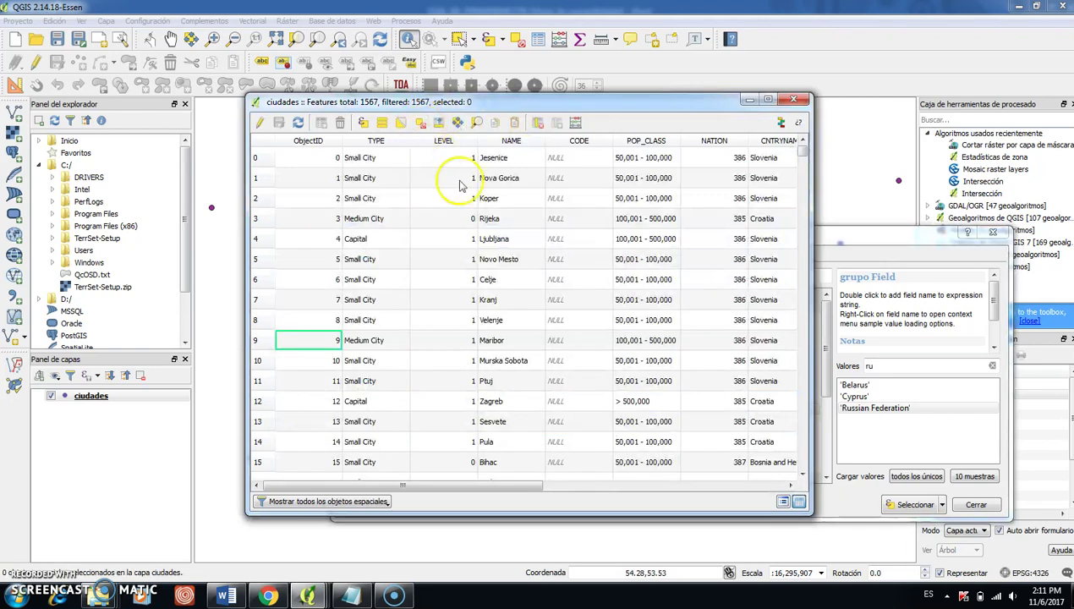
{"action": "left_click", "coordinate": [843, 461]}
{"action": "left_click_drag", "start_coordinate": [541, 297], "coordinate": [321, 264]}
{"action": "key", "text": "Delete"}
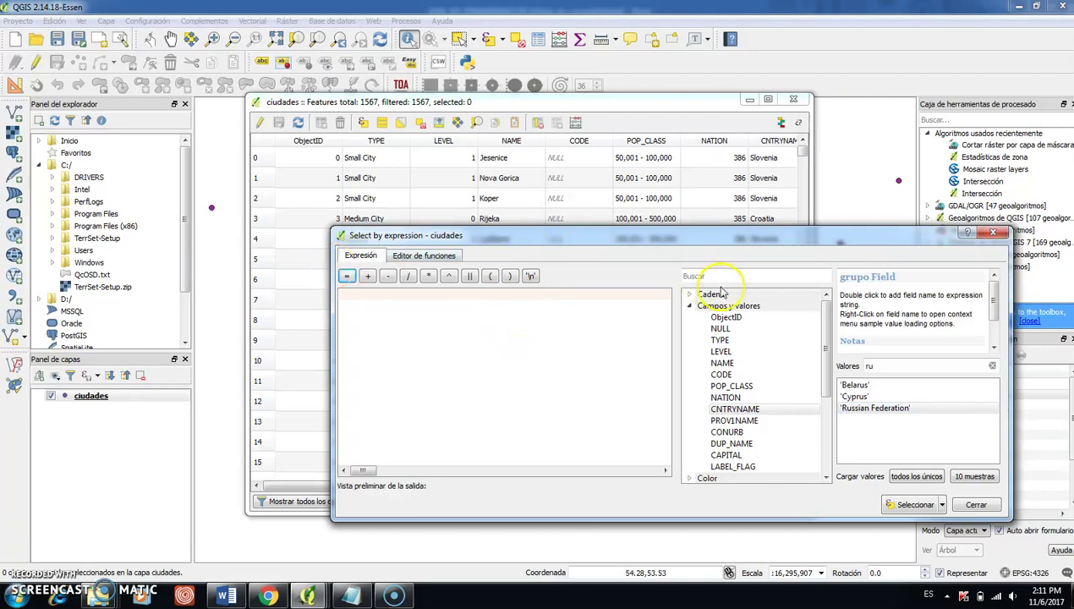
Step: Enter the condition "TYPE" = 'Small City' in the emptied selection expression
{"action": "double_click", "coordinate": [719, 340]}
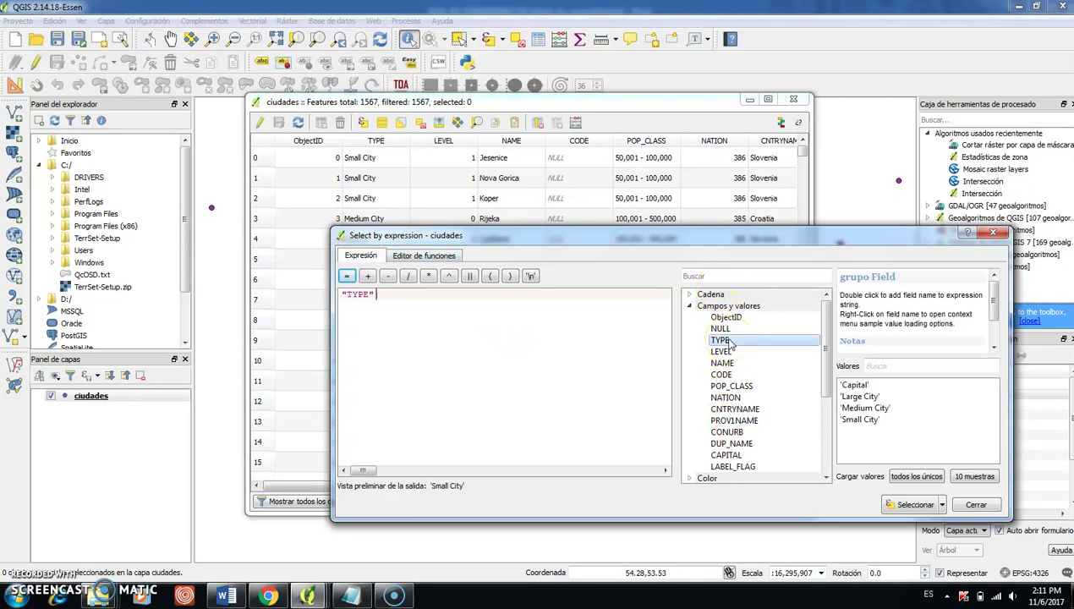
{"action": "left_click", "coordinate": [381, 294]}
{"action": "left_click", "coordinate": [347, 277]}
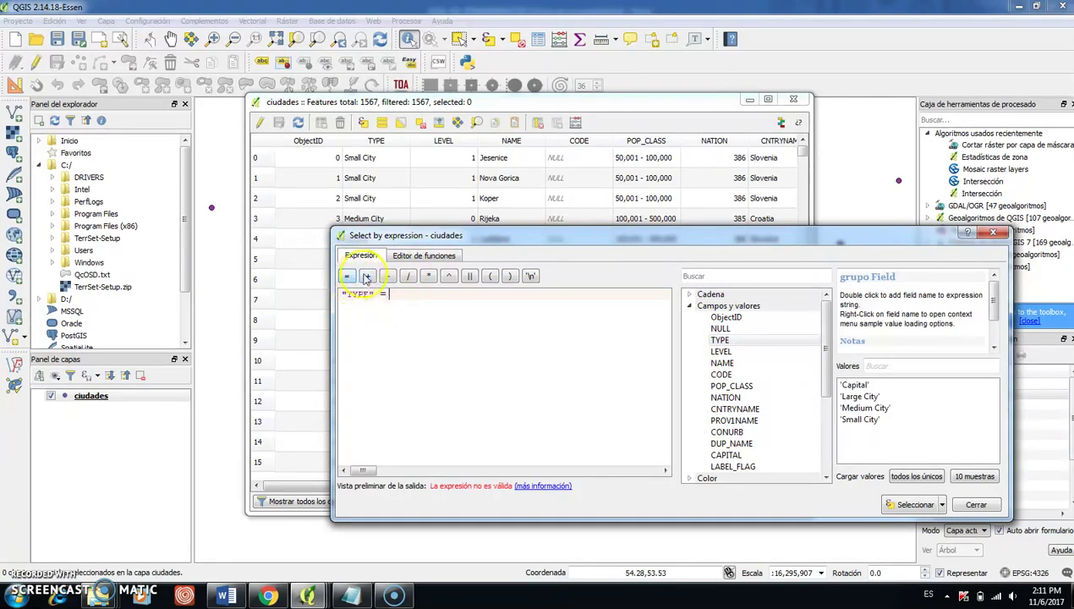
{"action": "double_click", "coordinate": [947, 420]}
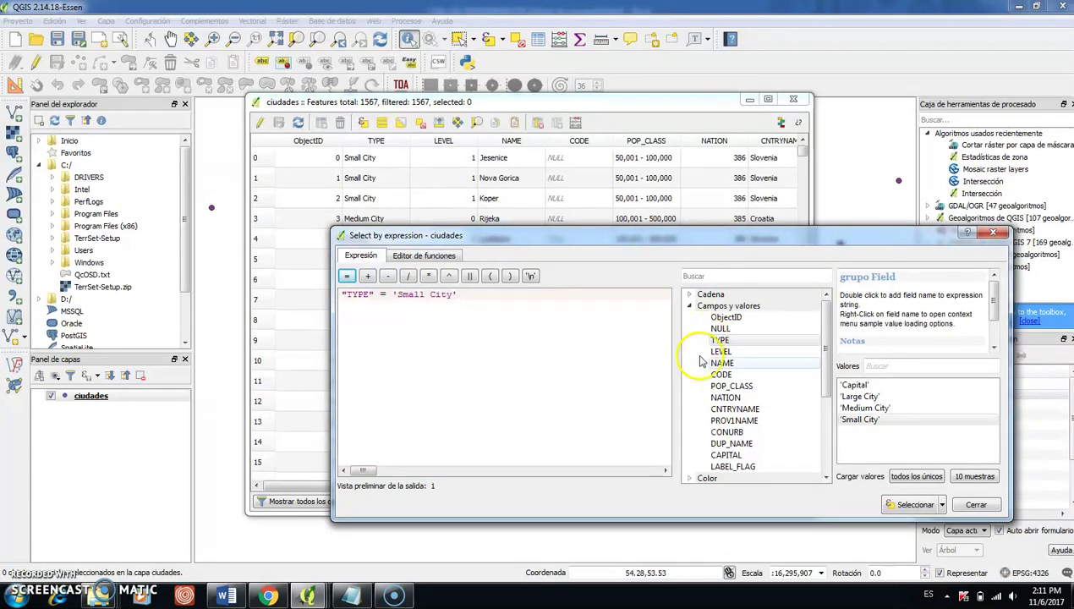
Step: Append the condition "CNTRYNAME" != 'Russian Federation' to the expression, finding the country value by filtering for "ru"
{"action": "scroll", "coordinate": [815, 362], "scroll_direction": "down", "scroll_amount": 2}
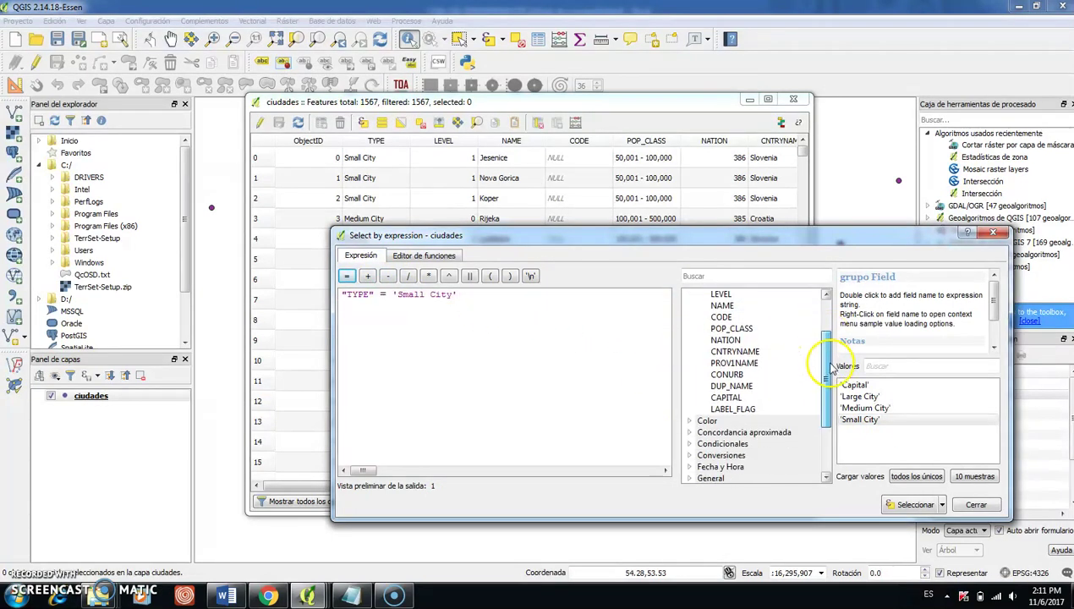
{"action": "double_click", "coordinate": [750, 356]}
{"action": "left_click", "coordinate": [610, 290]}
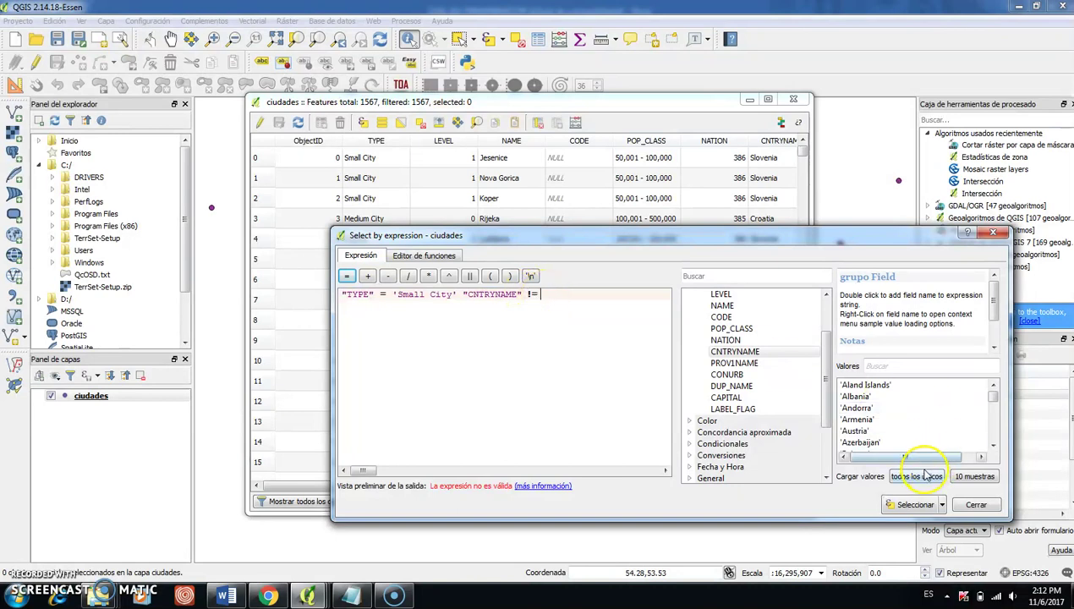
{"action": "left_click", "coordinate": [889, 365]}
{"action": "type", "text": "ru"}
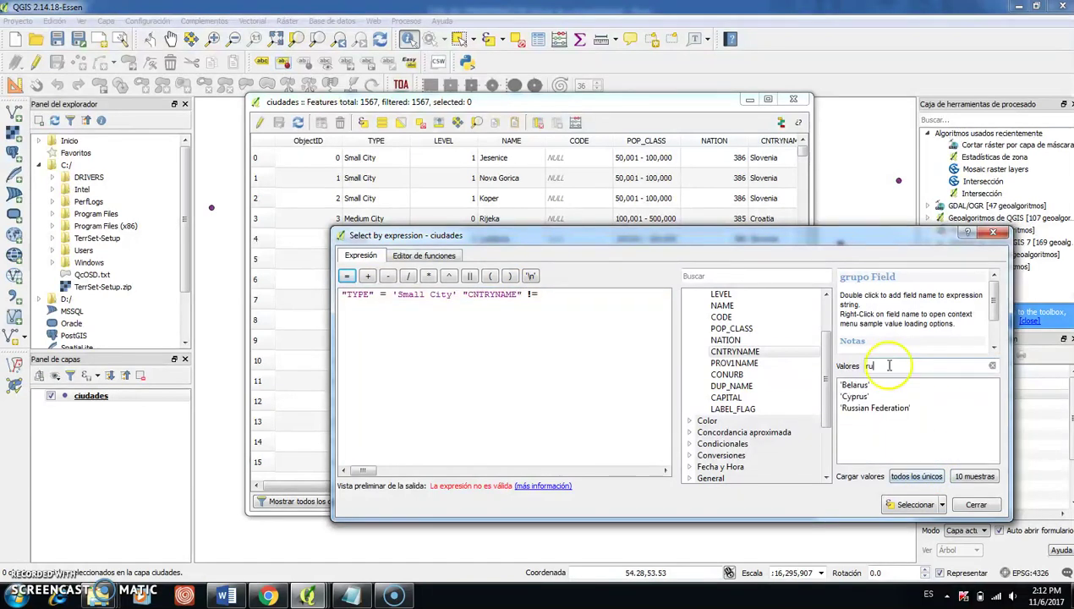
{"action": "double_click", "coordinate": [887, 408]}
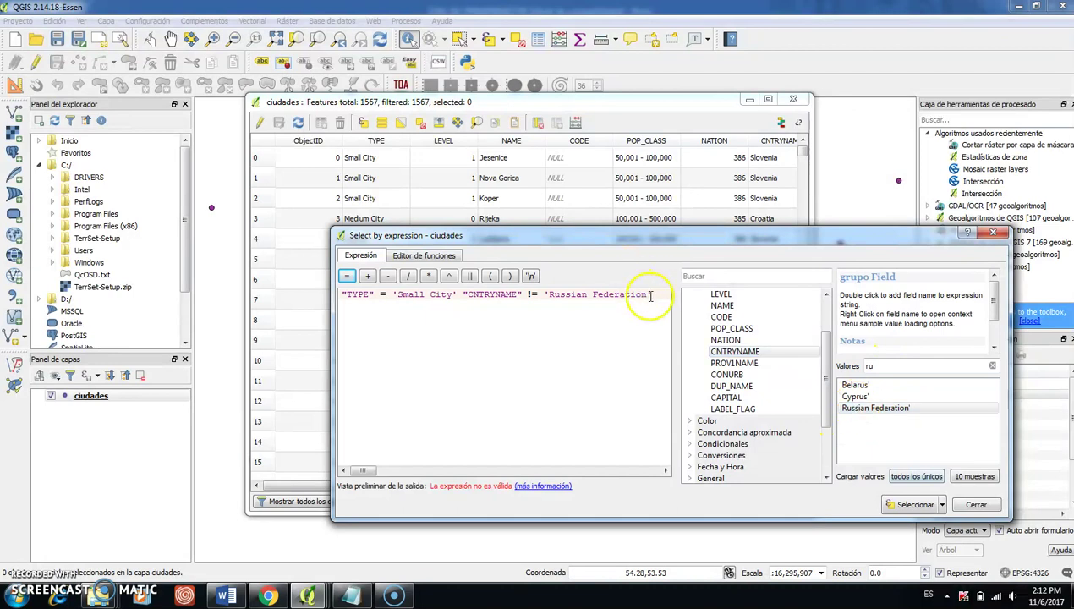
Step: Insert the AND operator between the "TYPE" = 'Small City' and "CNTRYNAME" != 'Russian Federation' conditions
{"action": "left_click", "coordinate": [463, 296]}
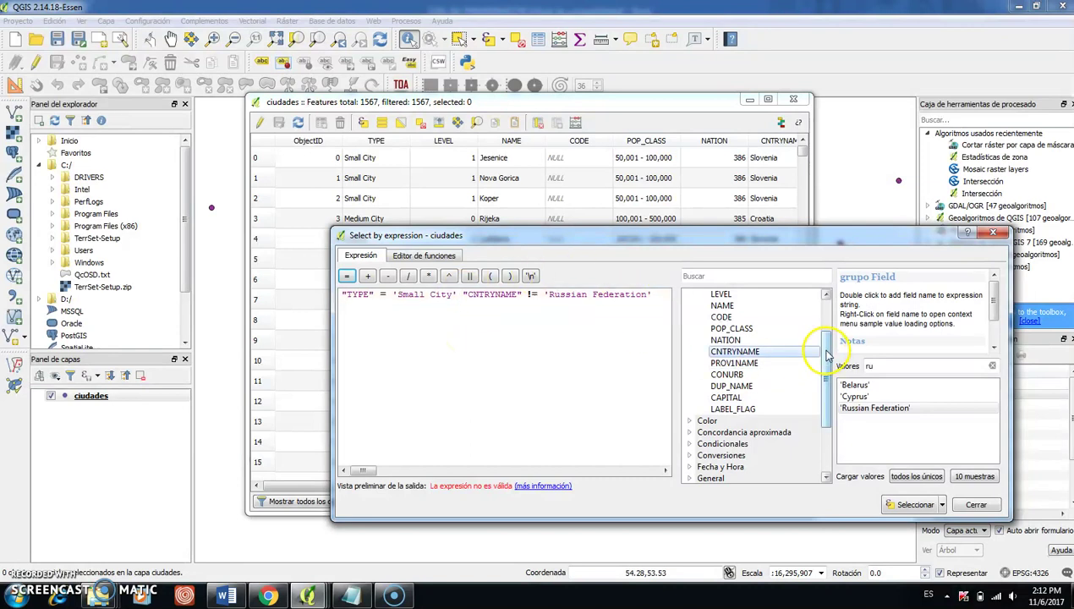
{"action": "scroll", "coordinate": [827, 355], "scroll_direction": "down", "scroll_amount": 2}
{"action": "left_click", "coordinate": [689, 432]}
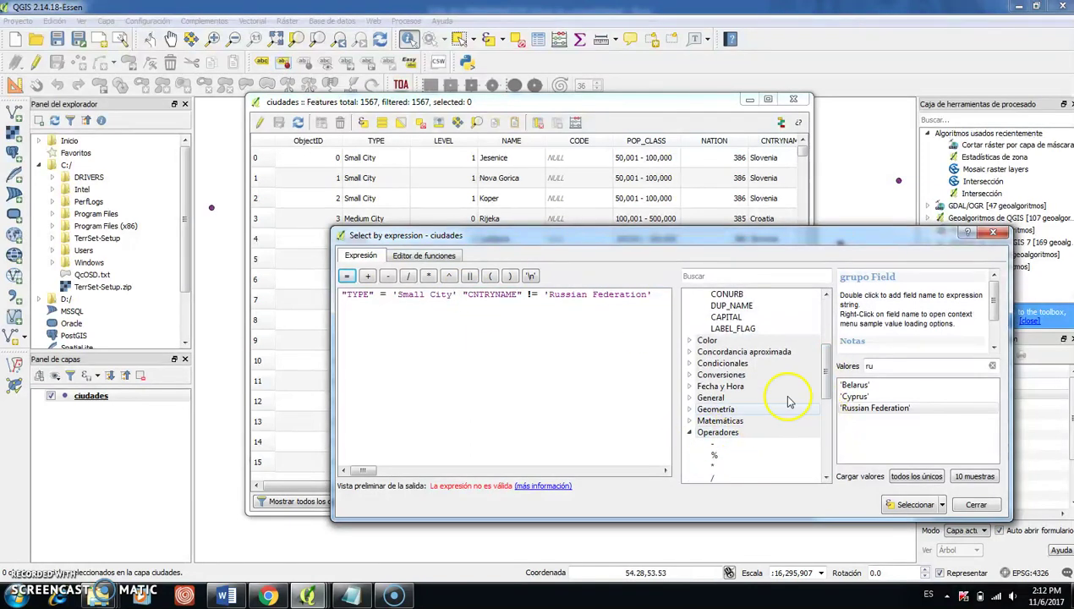
{"action": "scroll", "coordinate": [827, 353], "scroll_direction": "down", "scroll_amount": 5}
{"action": "double_click", "coordinate": [734, 433]}
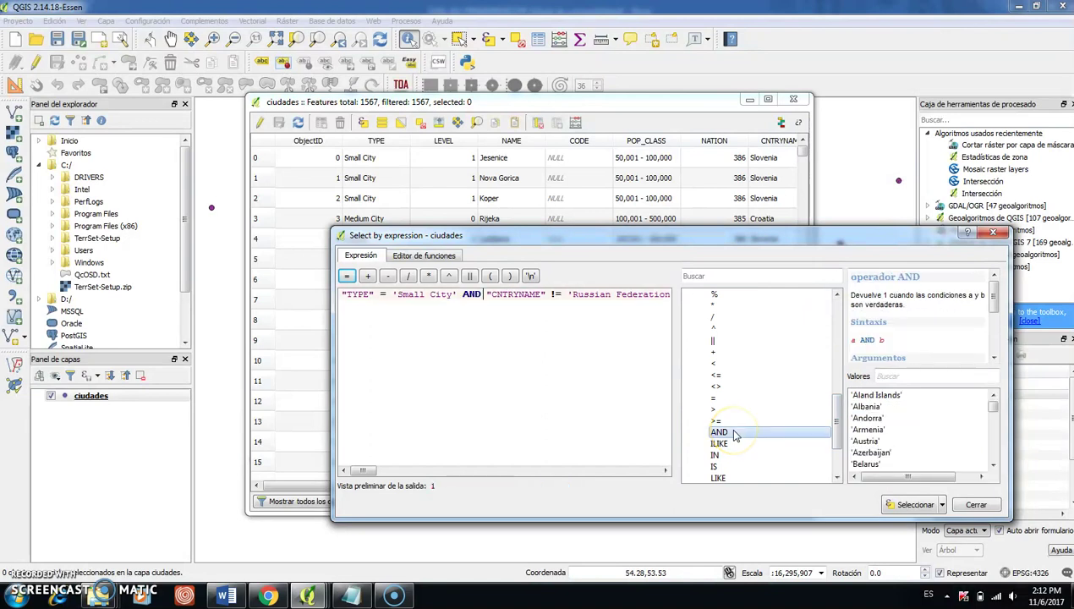
Step: Review the full combined expression from end to start and select the matching features in the ciudades layer
{"action": "key", "text": "End"}
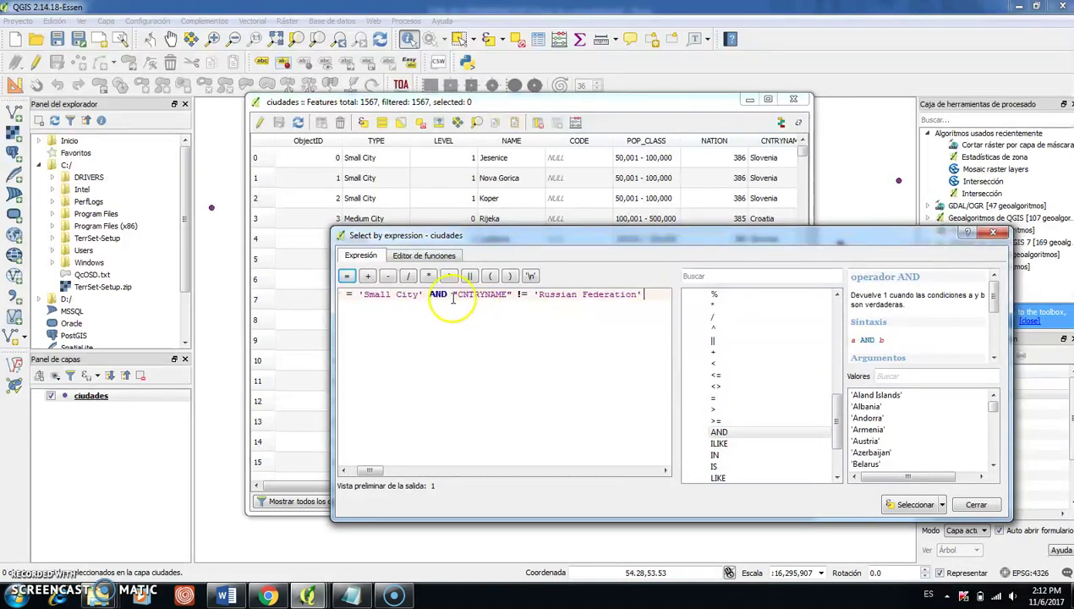
{"action": "left_click", "coordinate": [391, 295]}
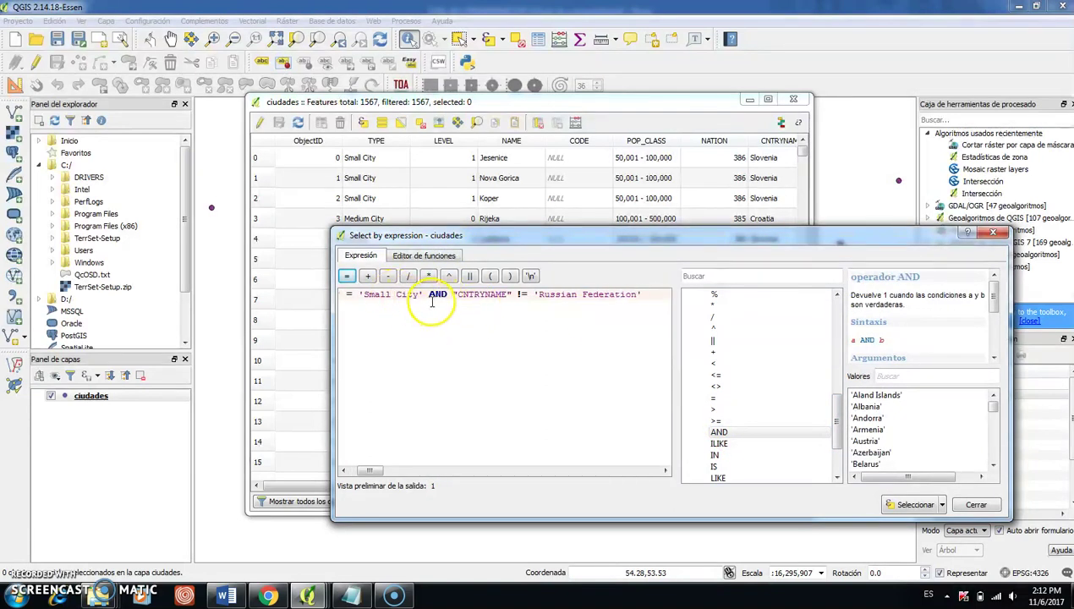
{"action": "left_click", "coordinate": [636, 295]}
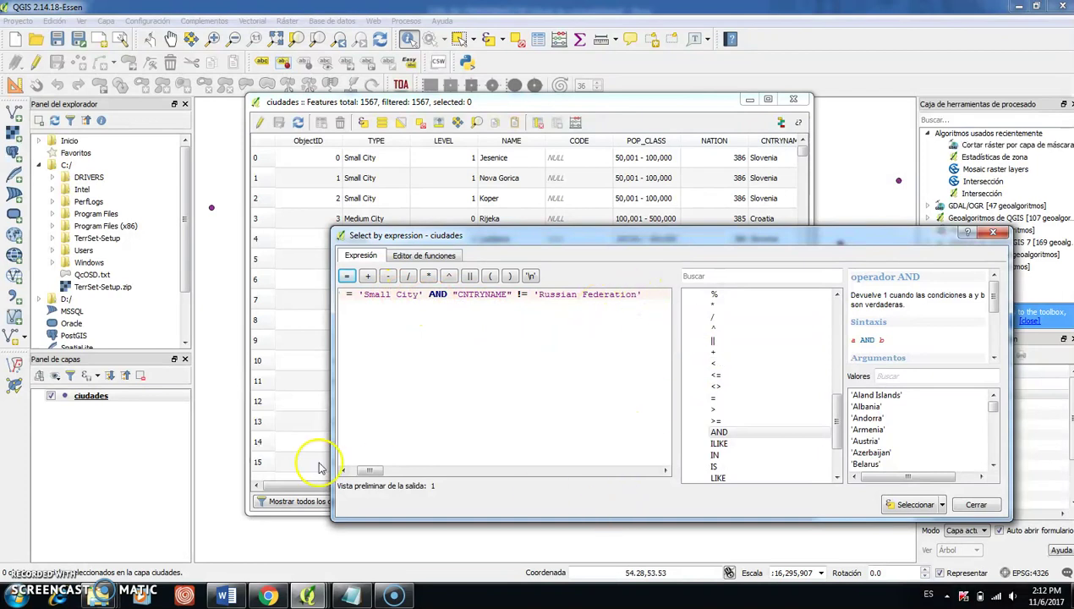
{"action": "left_click_drag", "start_coordinate": [369, 471], "coordinate": [355, 471]}
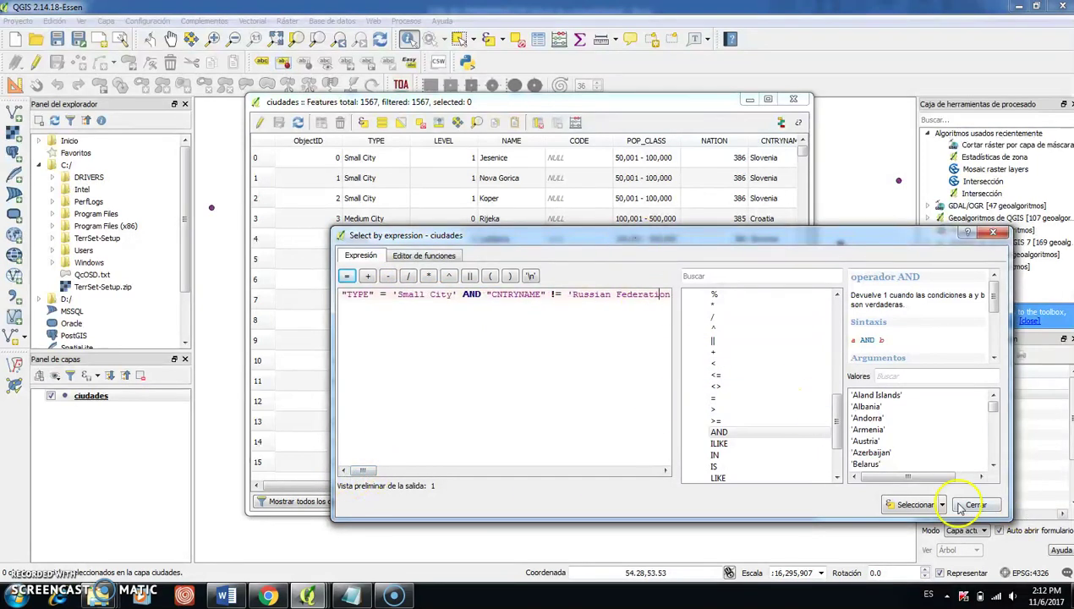
{"action": "left_click", "coordinate": [910, 505]}
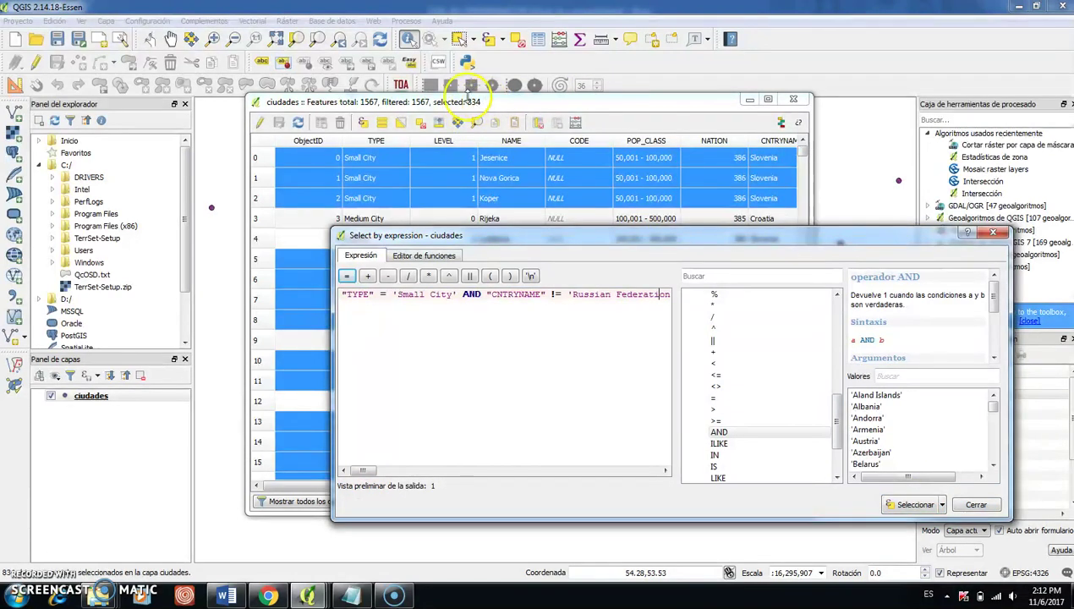
Step: Move the expression dialog aside, bring the ciudades attribute table forward and move the selected rows to its top
{"action": "mouse_move", "coordinate": [510, 244]}
{"action": "left_mouse_down"}
{"action": "mouse_move", "coordinate": [496, 233]}
{"action": "mouse_move", "coordinate": [505, 230]}
{"action": "left_mouse_up"}
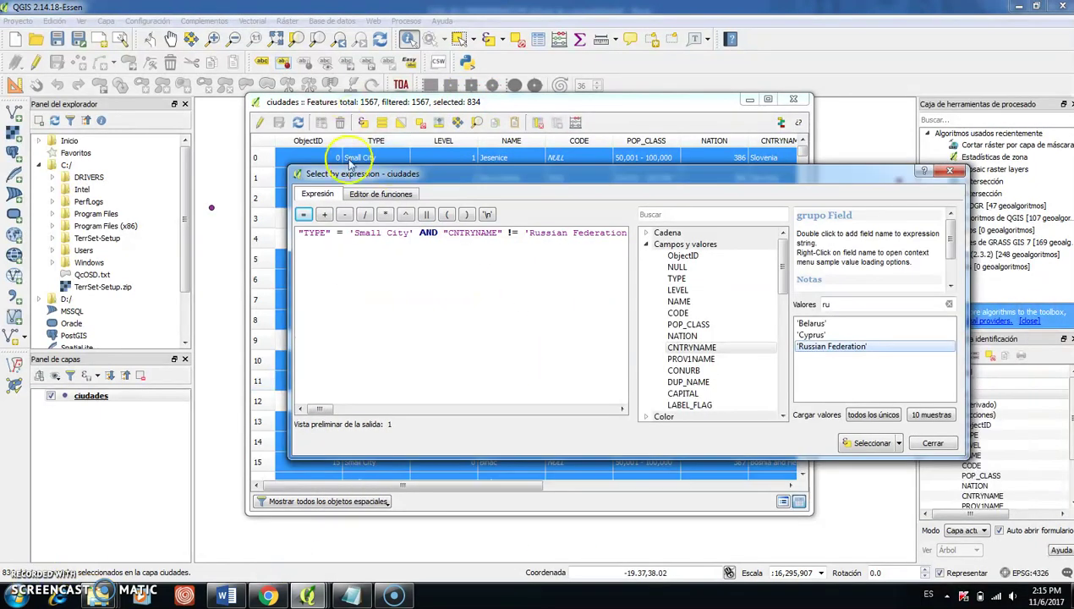
{"action": "left_click_drag", "start_coordinate": [342, 172], "coordinate": [294, 197]}
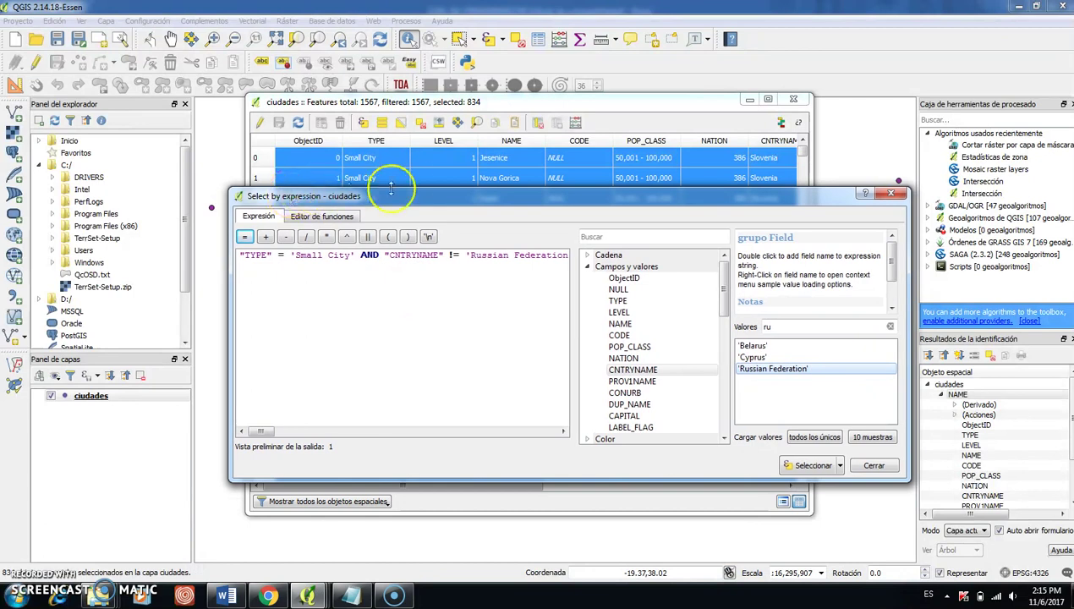
{"action": "left_click", "coordinate": [425, 96]}
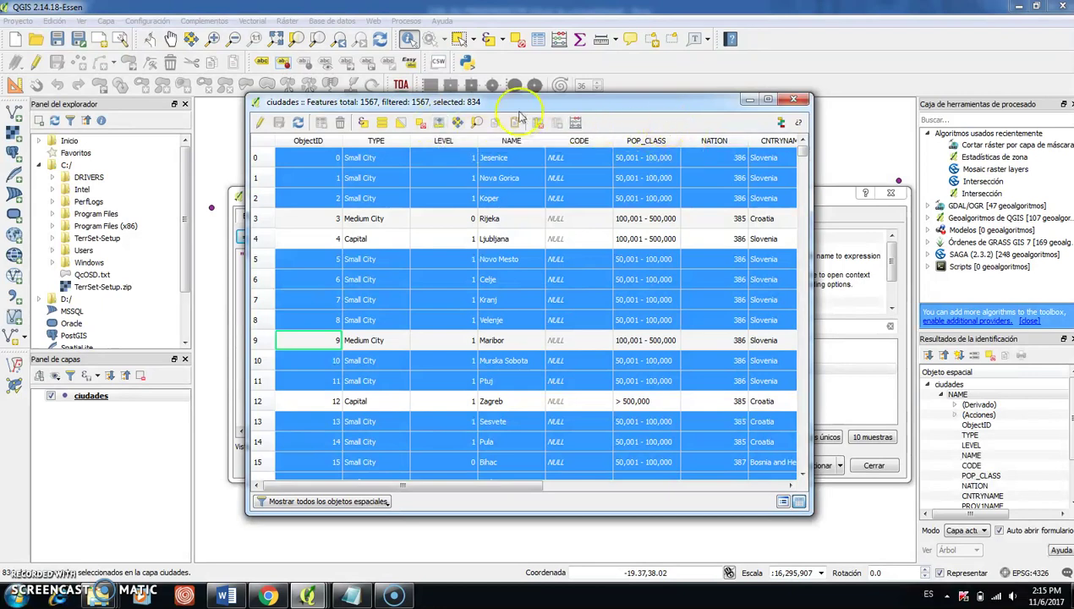
{"action": "left_click", "coordinate": [439, 123]}
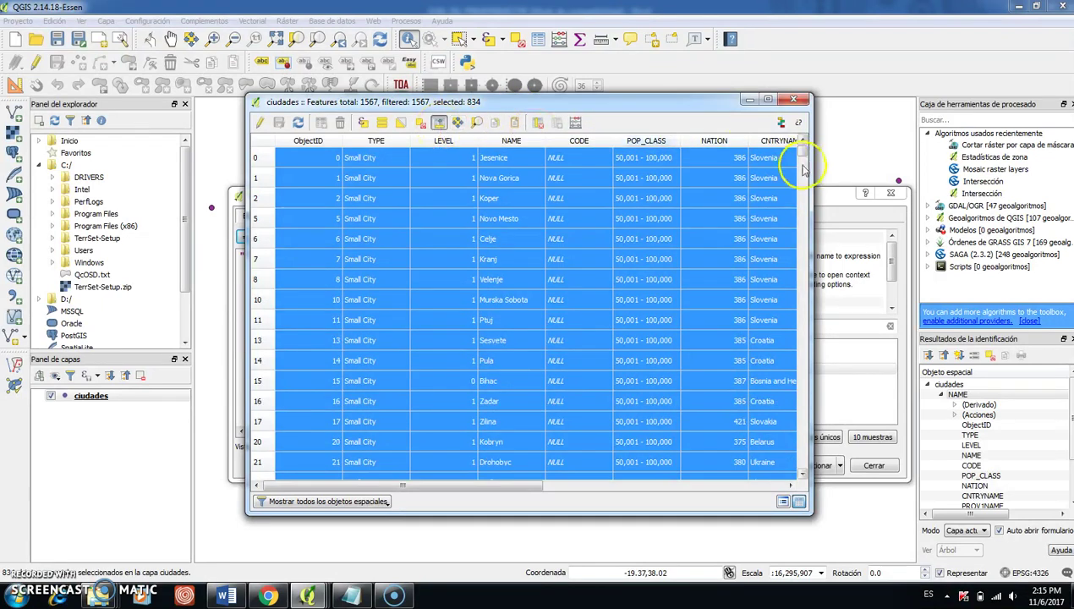
{"action": "left_click_drag", "start_coordinate": [804, 152], "coordinate": [804, 128]}
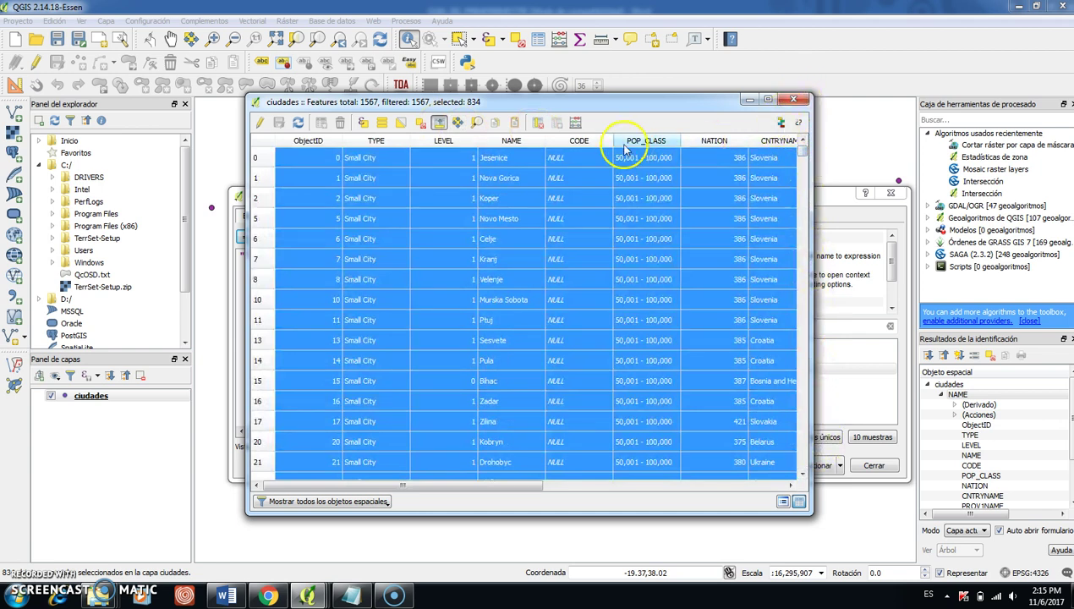
Step: Sort the attribute table by NAME in ascending and descending order, and by NATION in ascending and descending order
{"action": "left_click", "coordinate": [506, 140]}
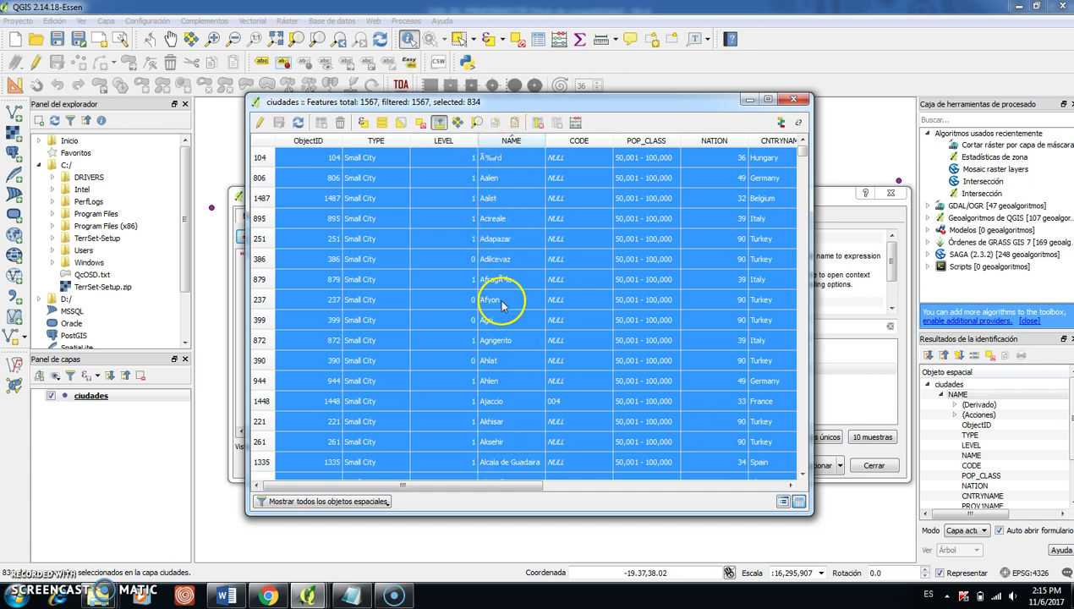
{"action": "left_click", "coordinate": [511, 140]}
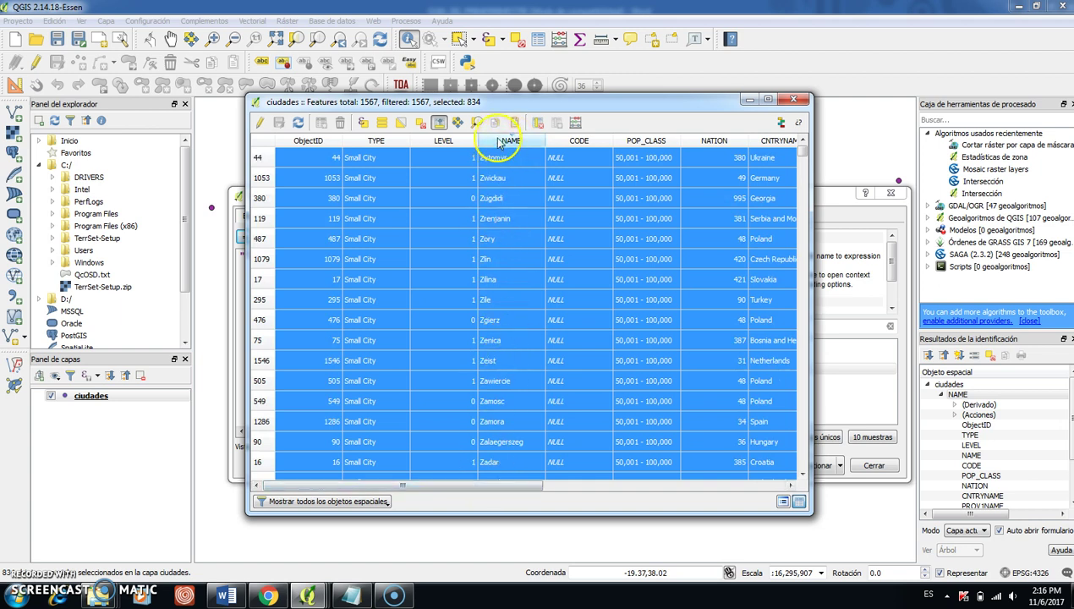
{"action": "left_click", "coordinate": [725, 142]}
{"action": "left_click", "coordinate": [735, 154]}
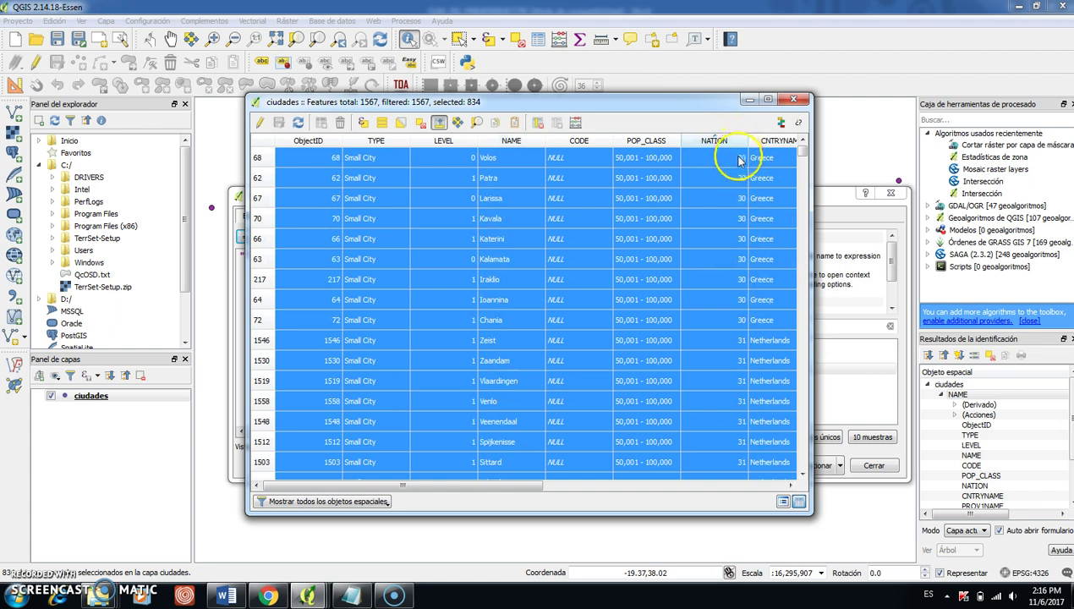
{"action": "left_click", "coordinate": [715, 142]}
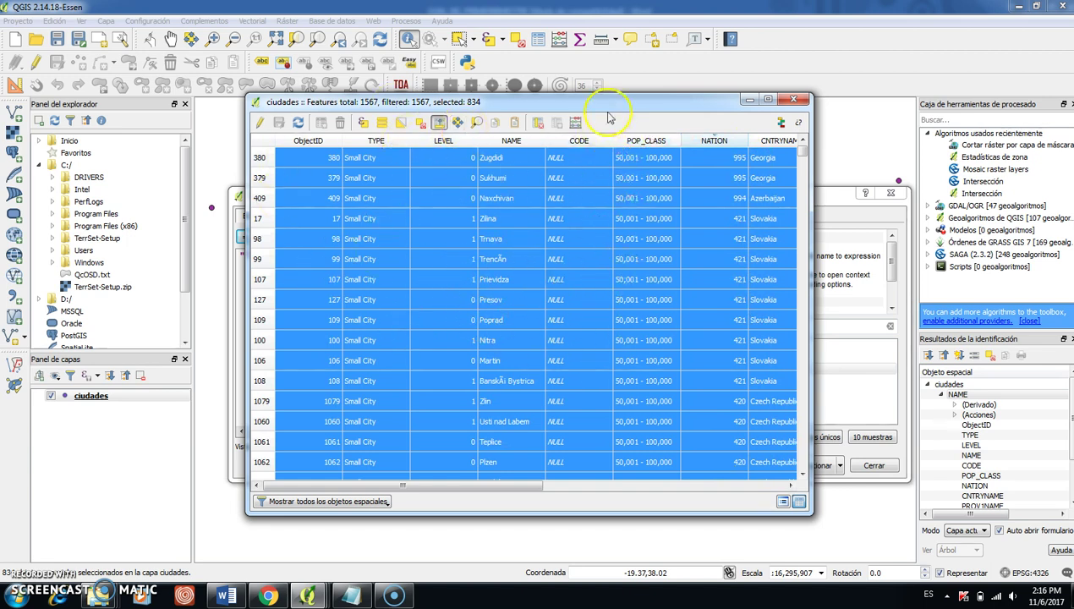
Step: Reposition the ciudades attribute table and examine its remaining columns from CNTRYNAME onward
{"action": "left_click_drag", "start_coordinate": [608, 105], "coordinate": [587, 138]}
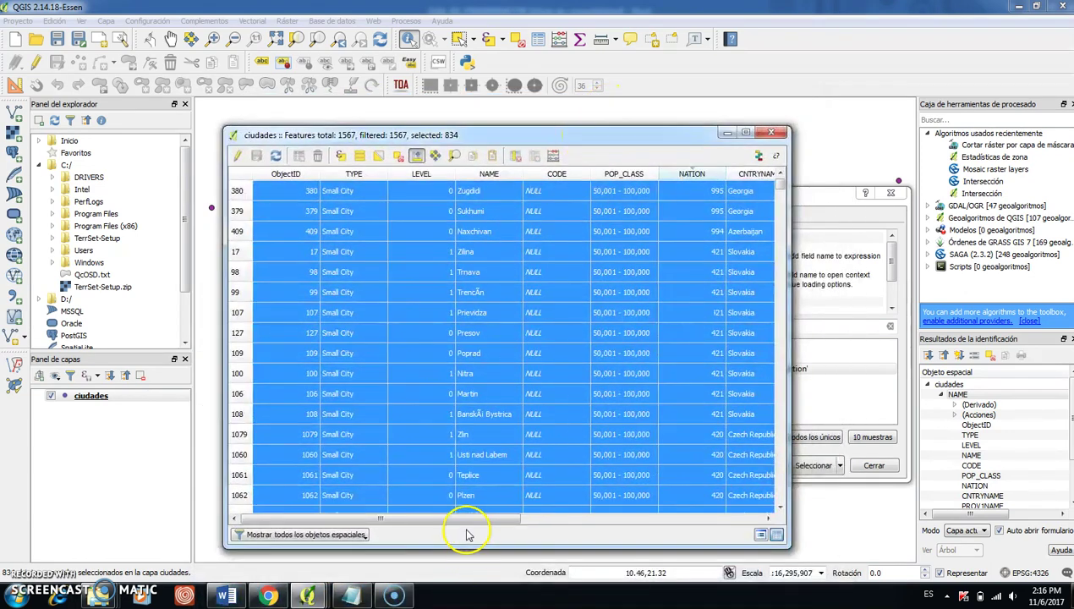
{"action": "left_click_drag", "start_coordinate": [470, 522], "coordinate": [678, 532]}
{"action": "left_click_drag", "start_coordinate": [649, 519], "coordinate": [360, 537]}
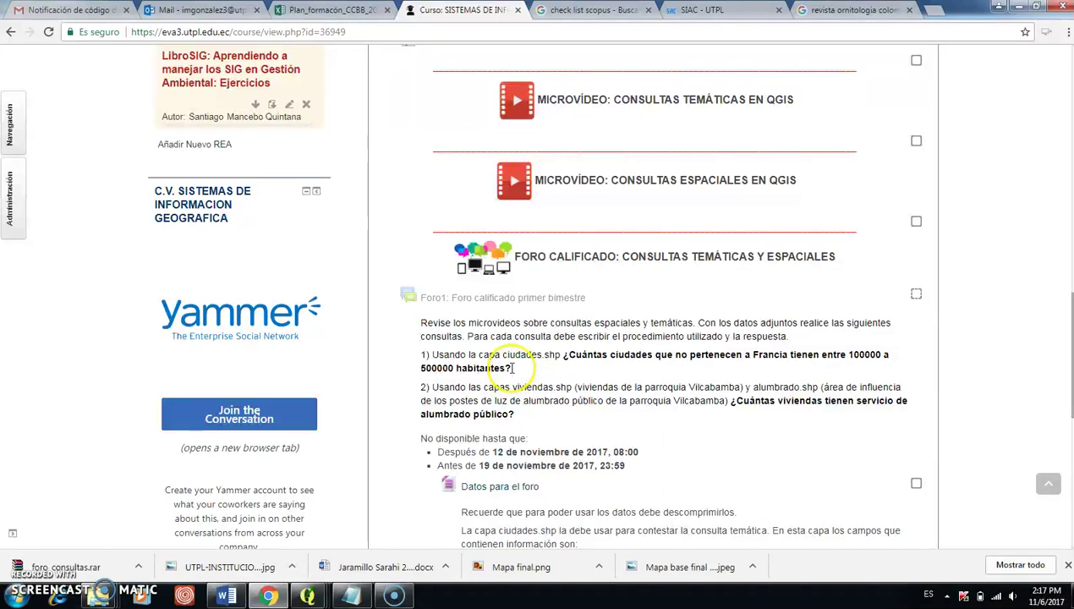
Step: Highlight and read the first forum question about non-French cities with 100000 to 500000 inhabitants on the course page
{"action": "left_click_drag", "start_coordinate": [565, 355], "coordinate": [511, 369]}
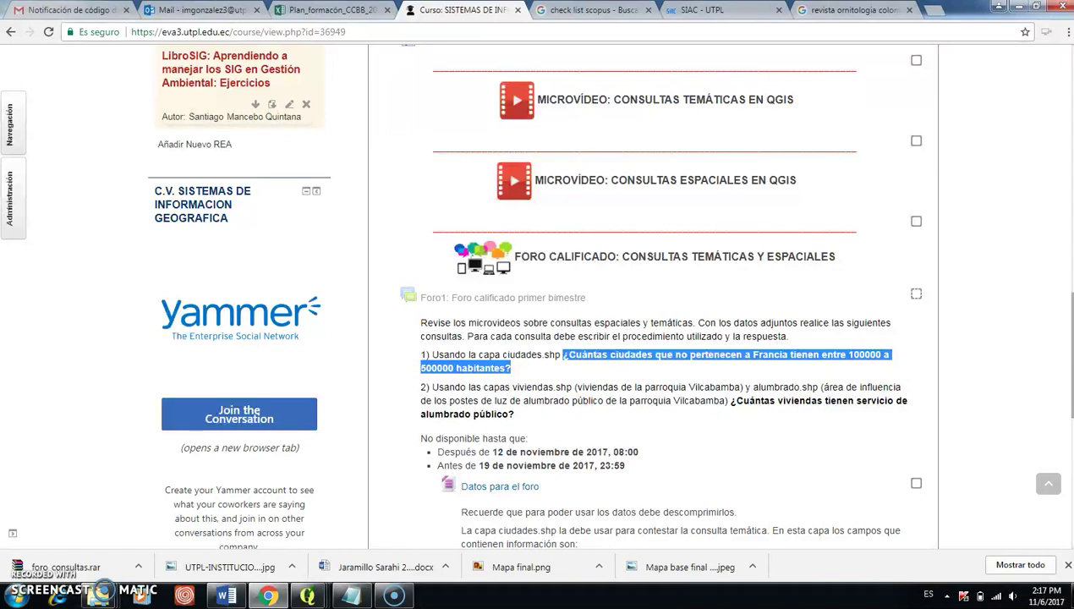
{"action": "left_click", "coordinate": [635, 389]}
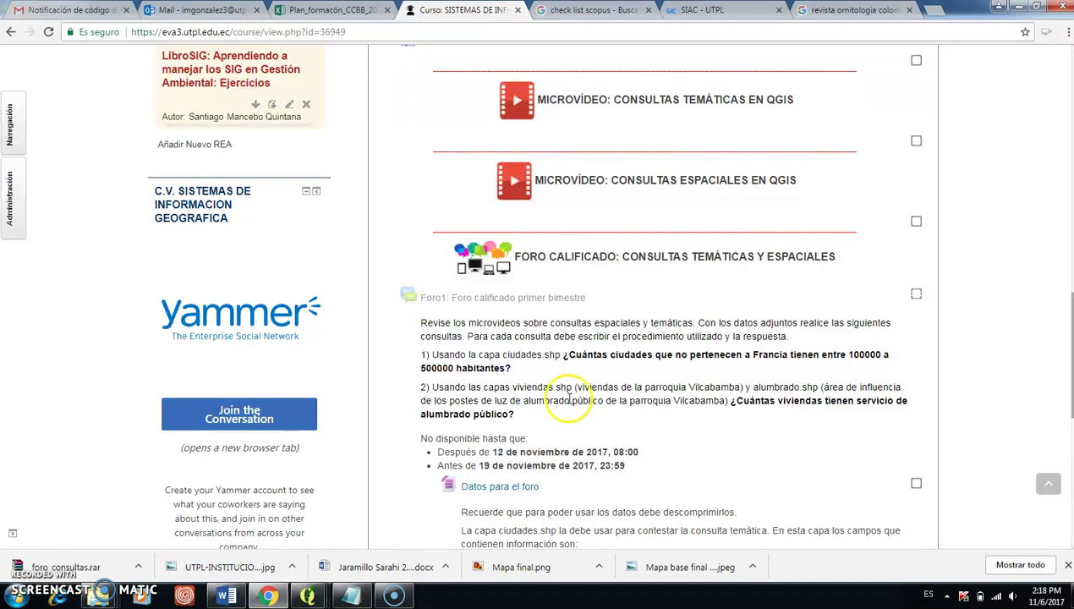
Step: Switch to the QGIS Select by expression dialog for ciudades, look through the Operadores group and shift the dialog aside
{"action": "mouse_move", "coordinate": [307, 594]}
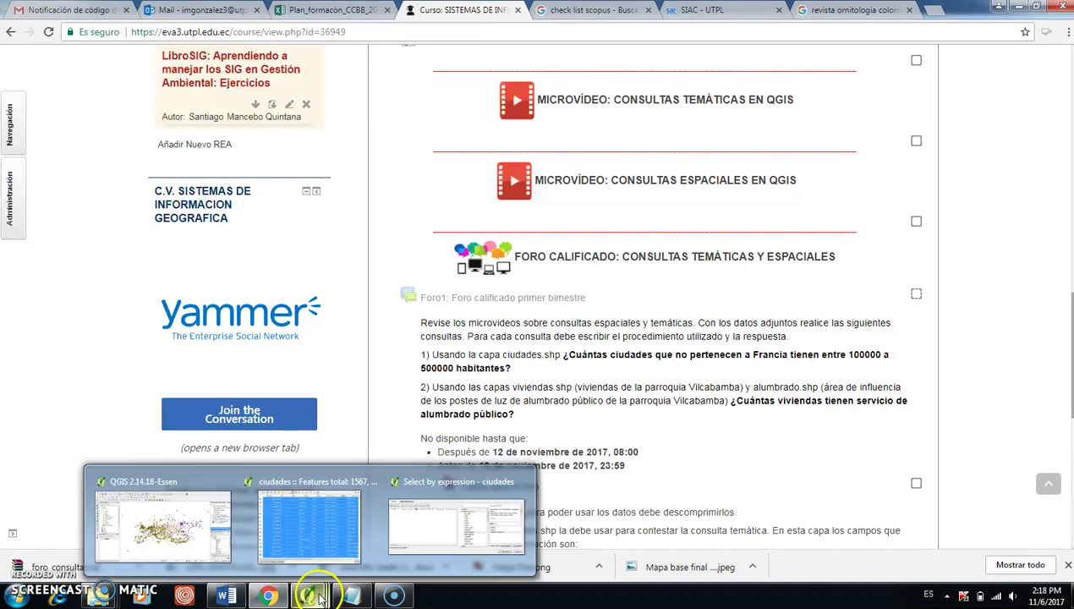
{"action": "left_click", "coordinate": [389, 545]}
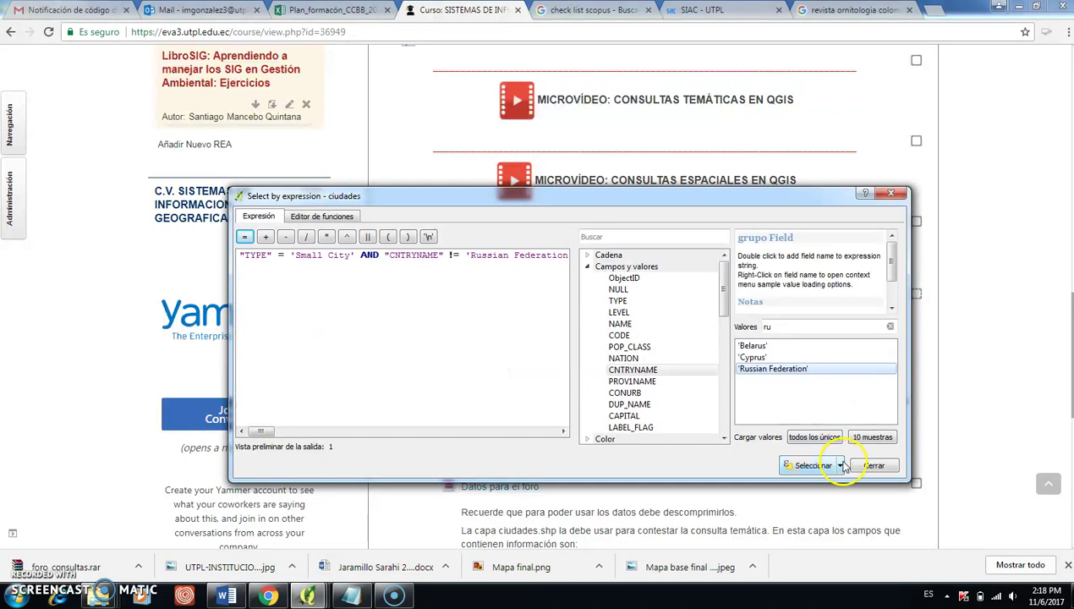
{"action": "left_click_drag", "start_coordinate": [724, 287], "coordinate": [726, 372]}
{"action": "left_click_drag", "start_coordinate": [710, 206], "coordinate": [751, 207]}
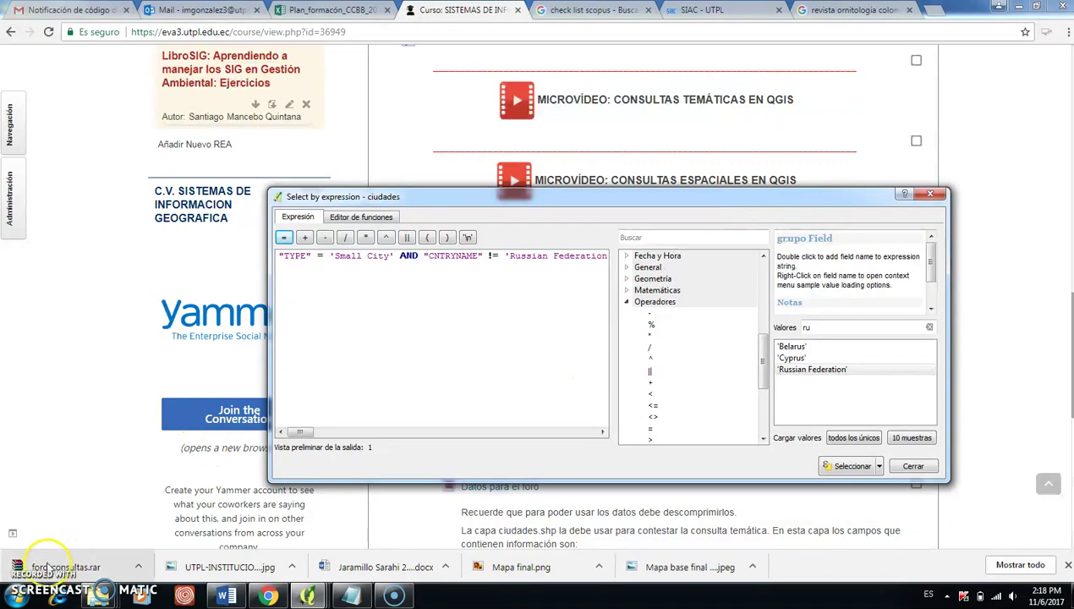